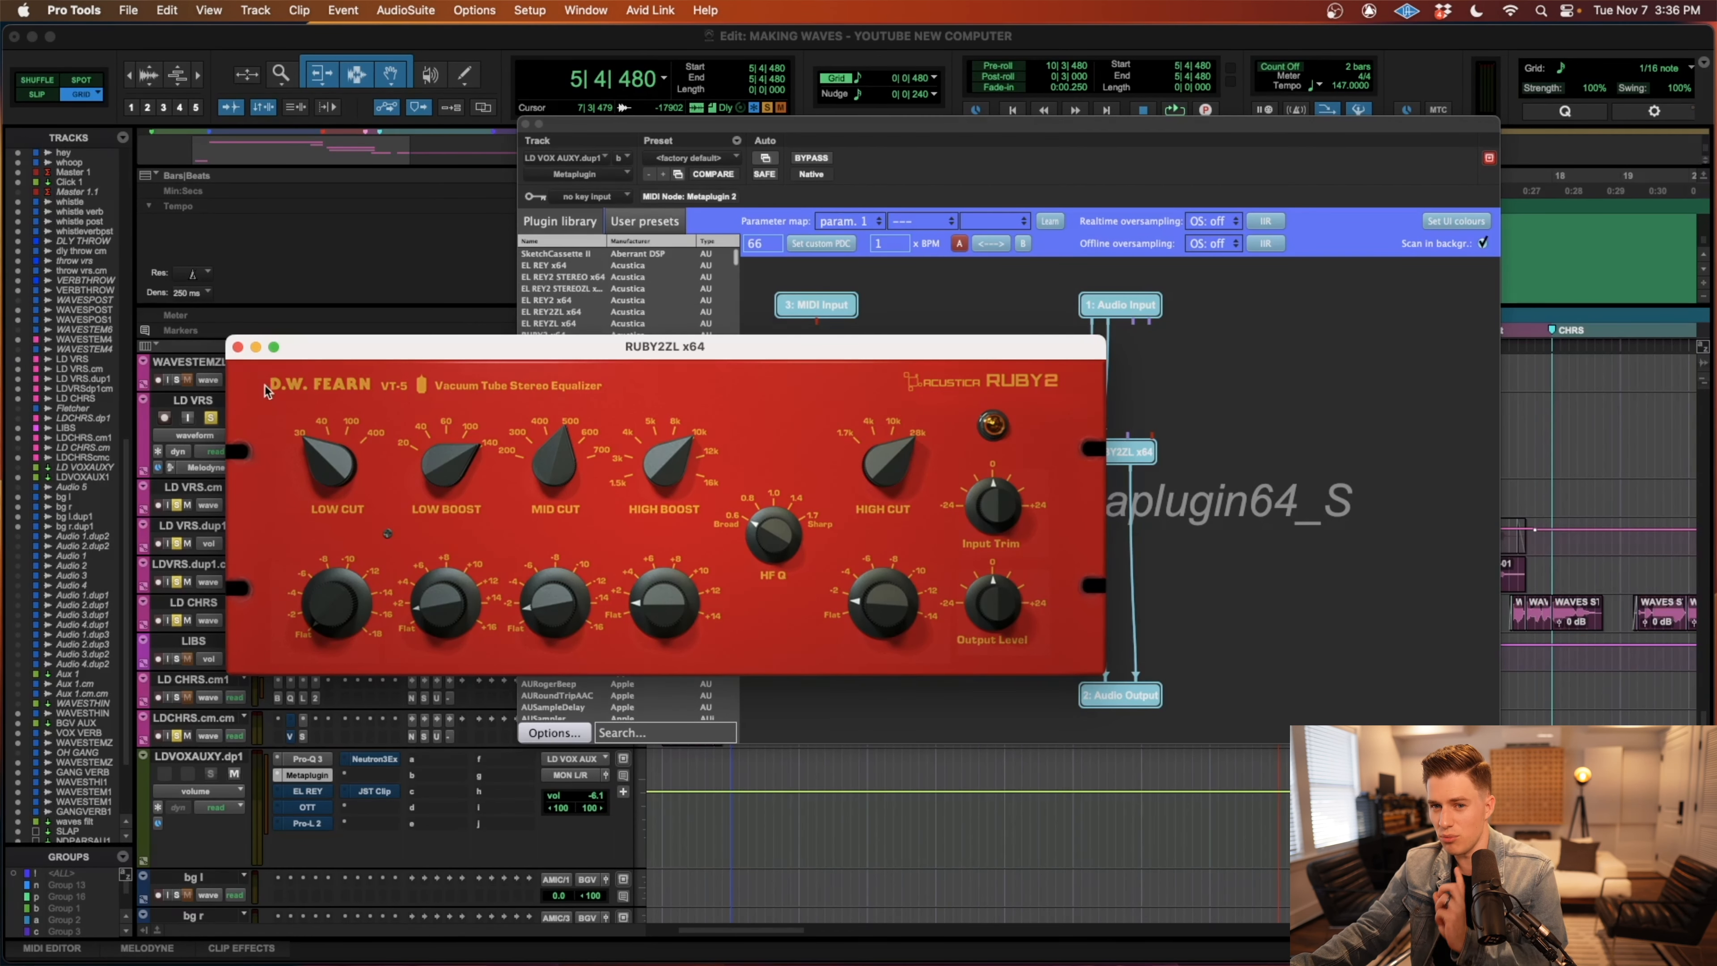
# Close the RUBY2ZL equalizer and go through the EL REY, OTT and Pro-L 2 inserts on the LDVOXAUXY.dp1 track
pyautogui.click(239, 347)
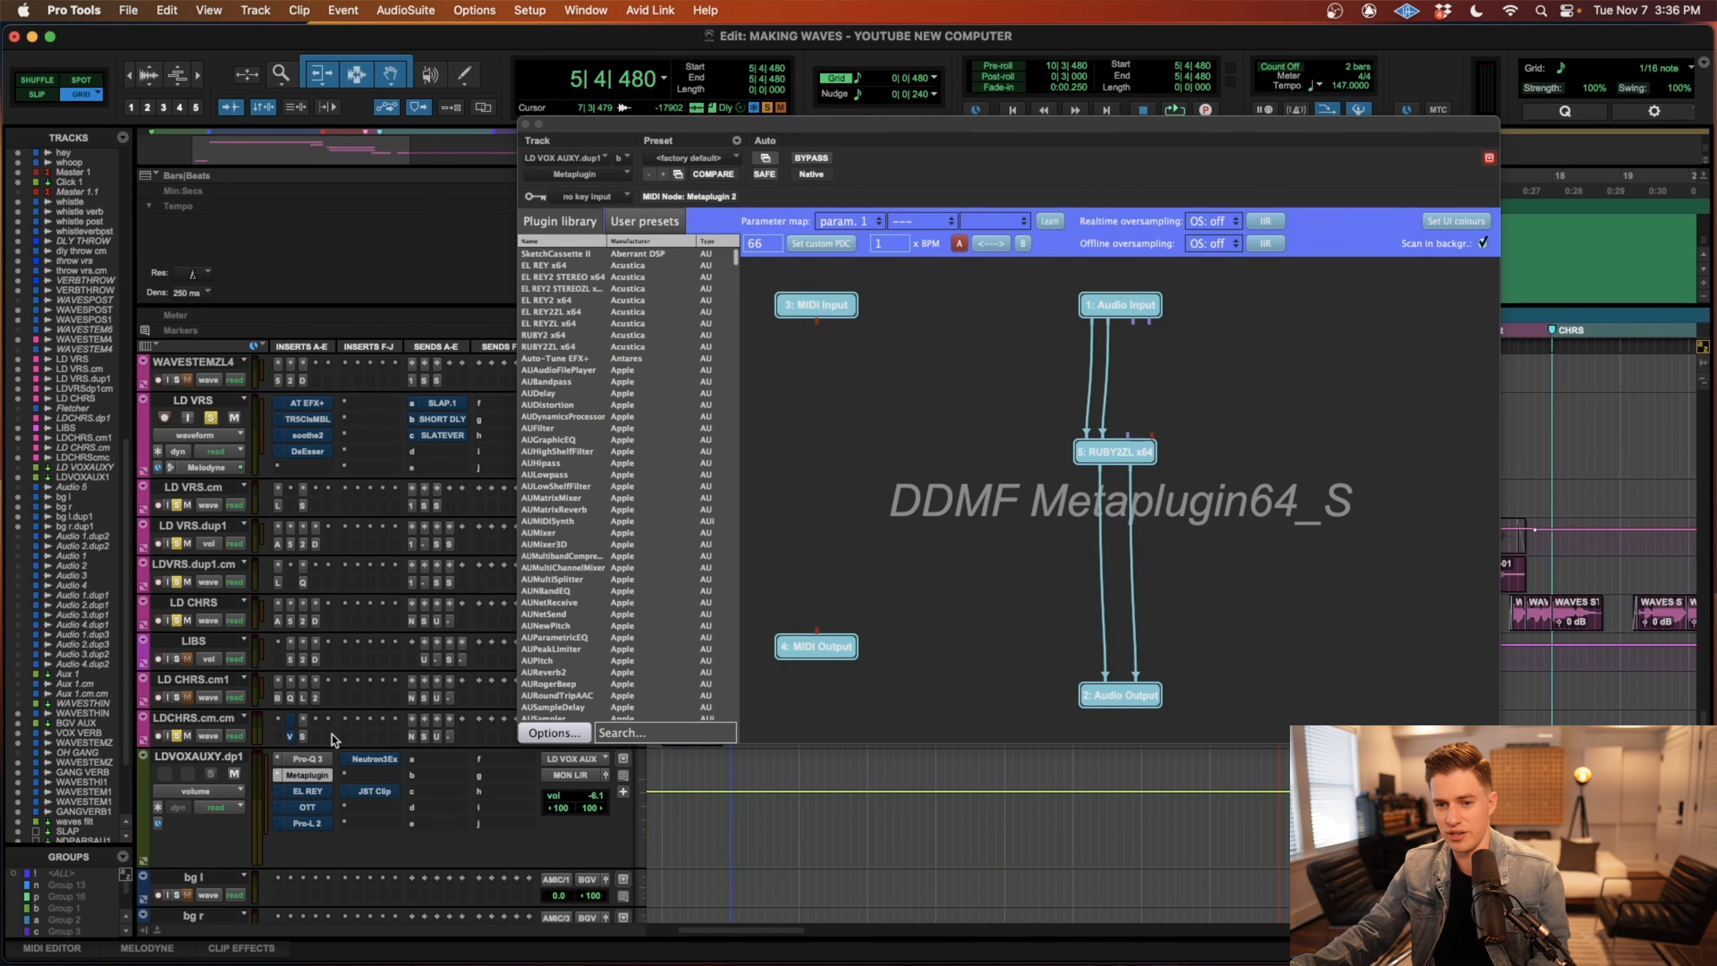
pyautogui.click(312, 792)
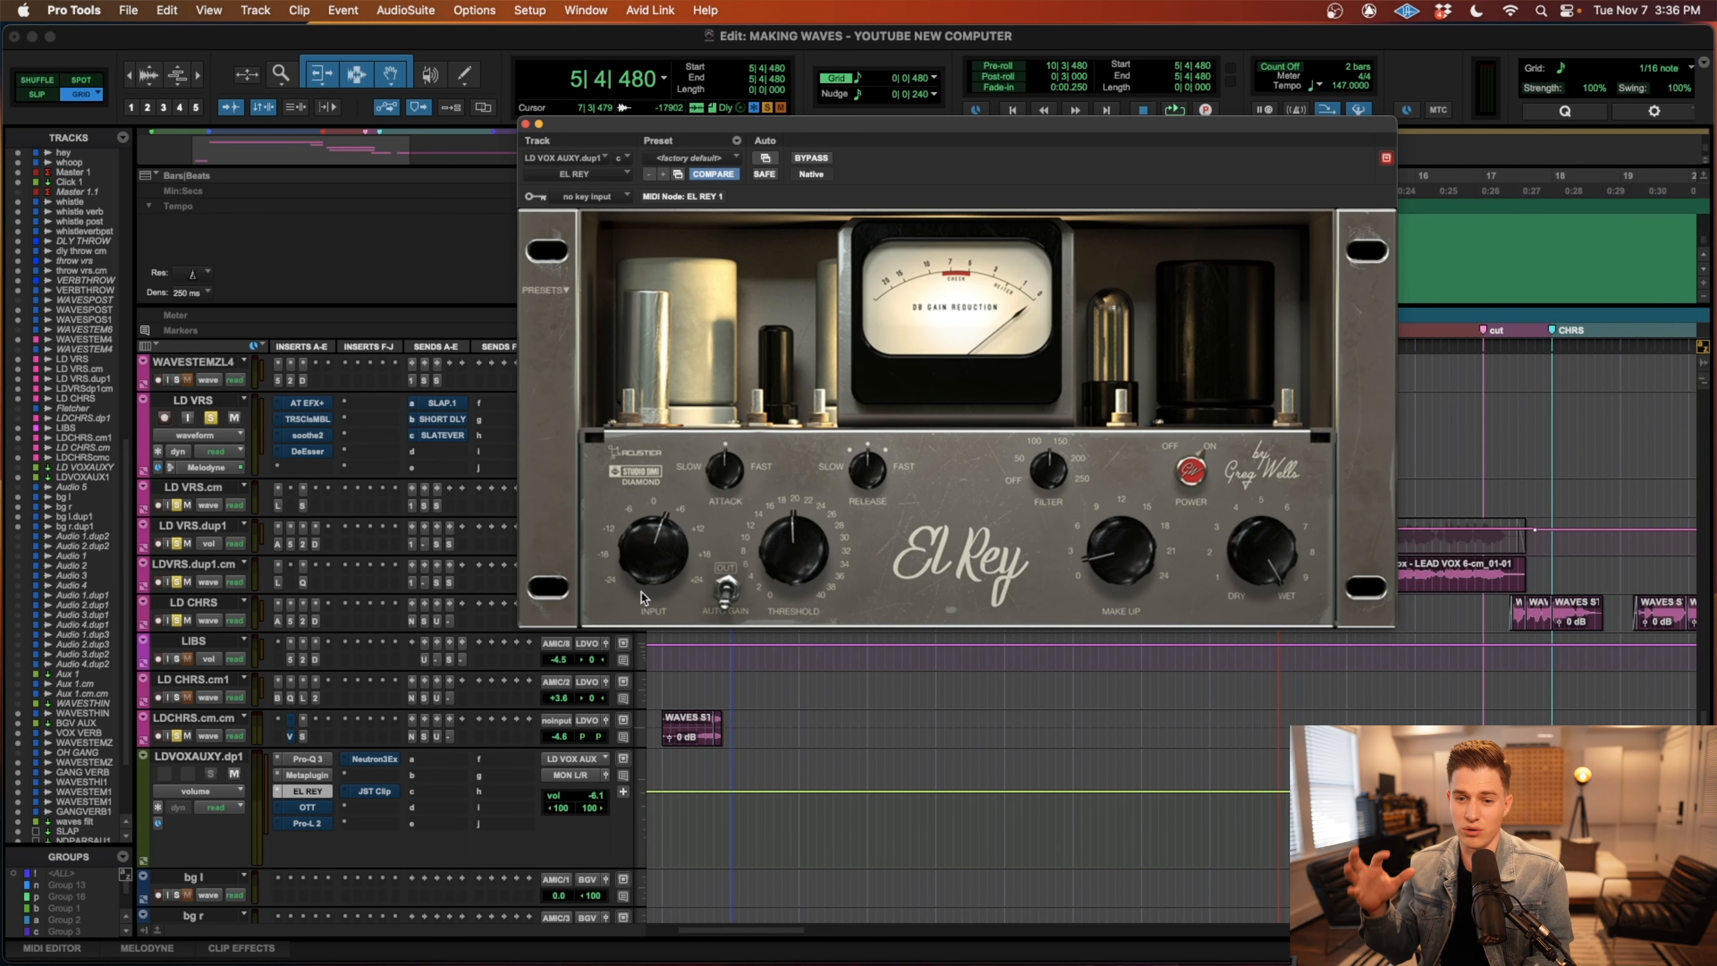
pyautogui.click(311, 811)
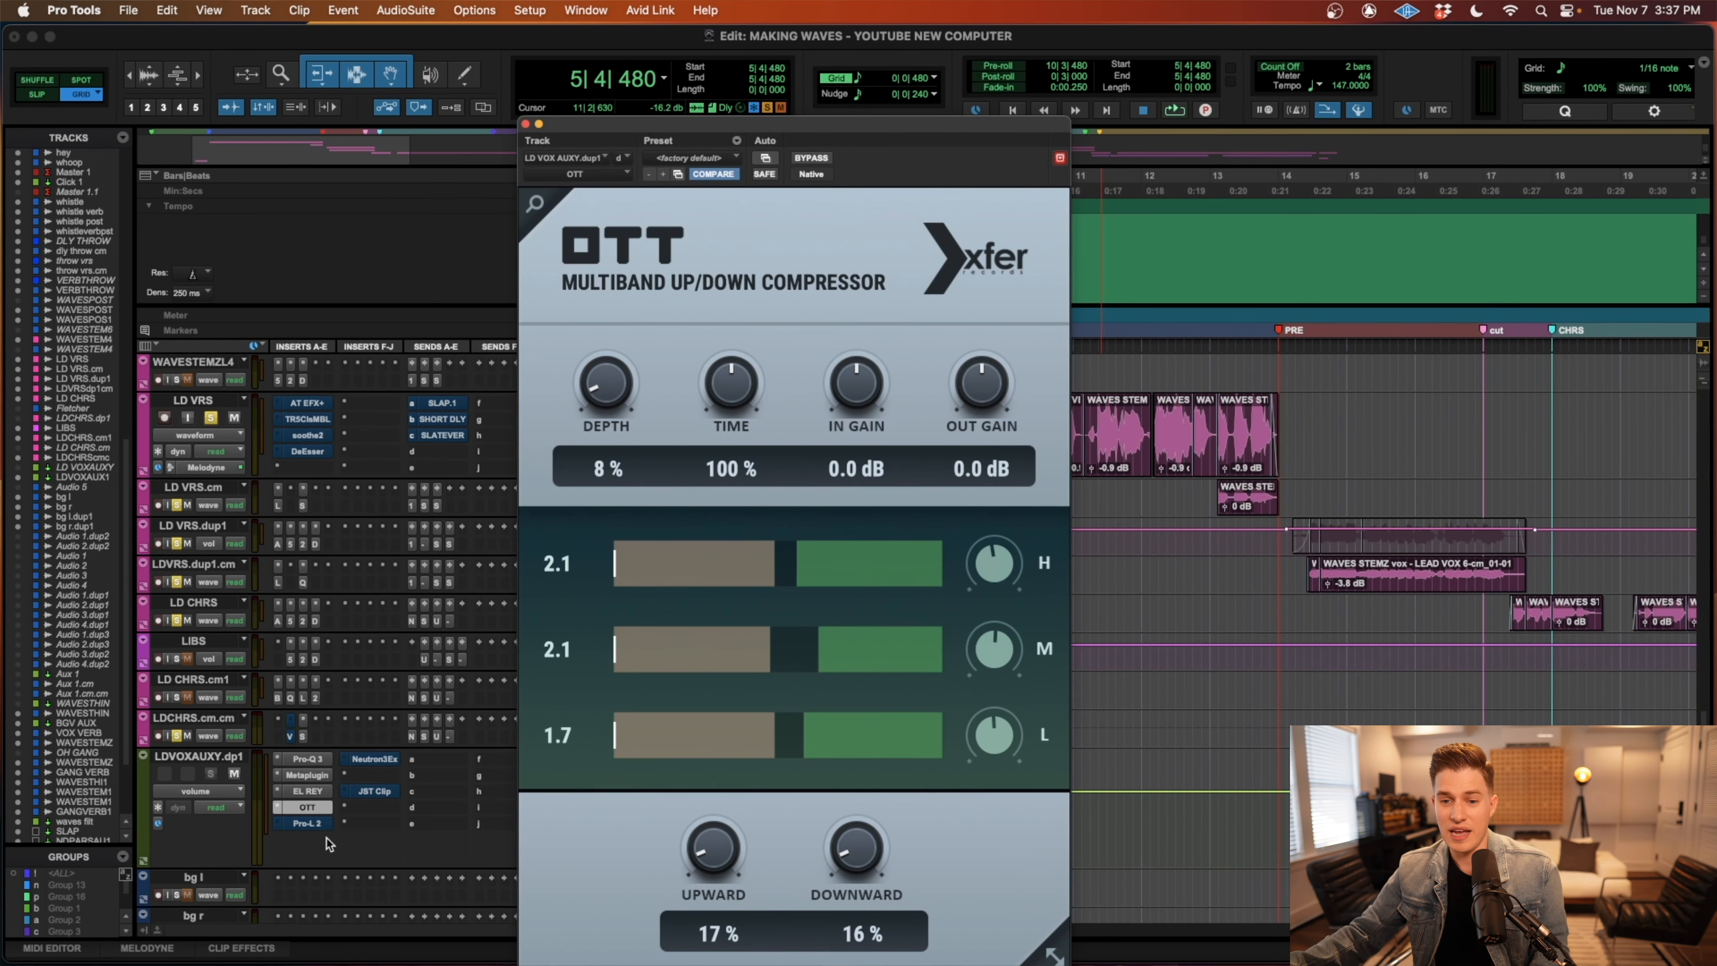
pyautogui.click(318, 822)
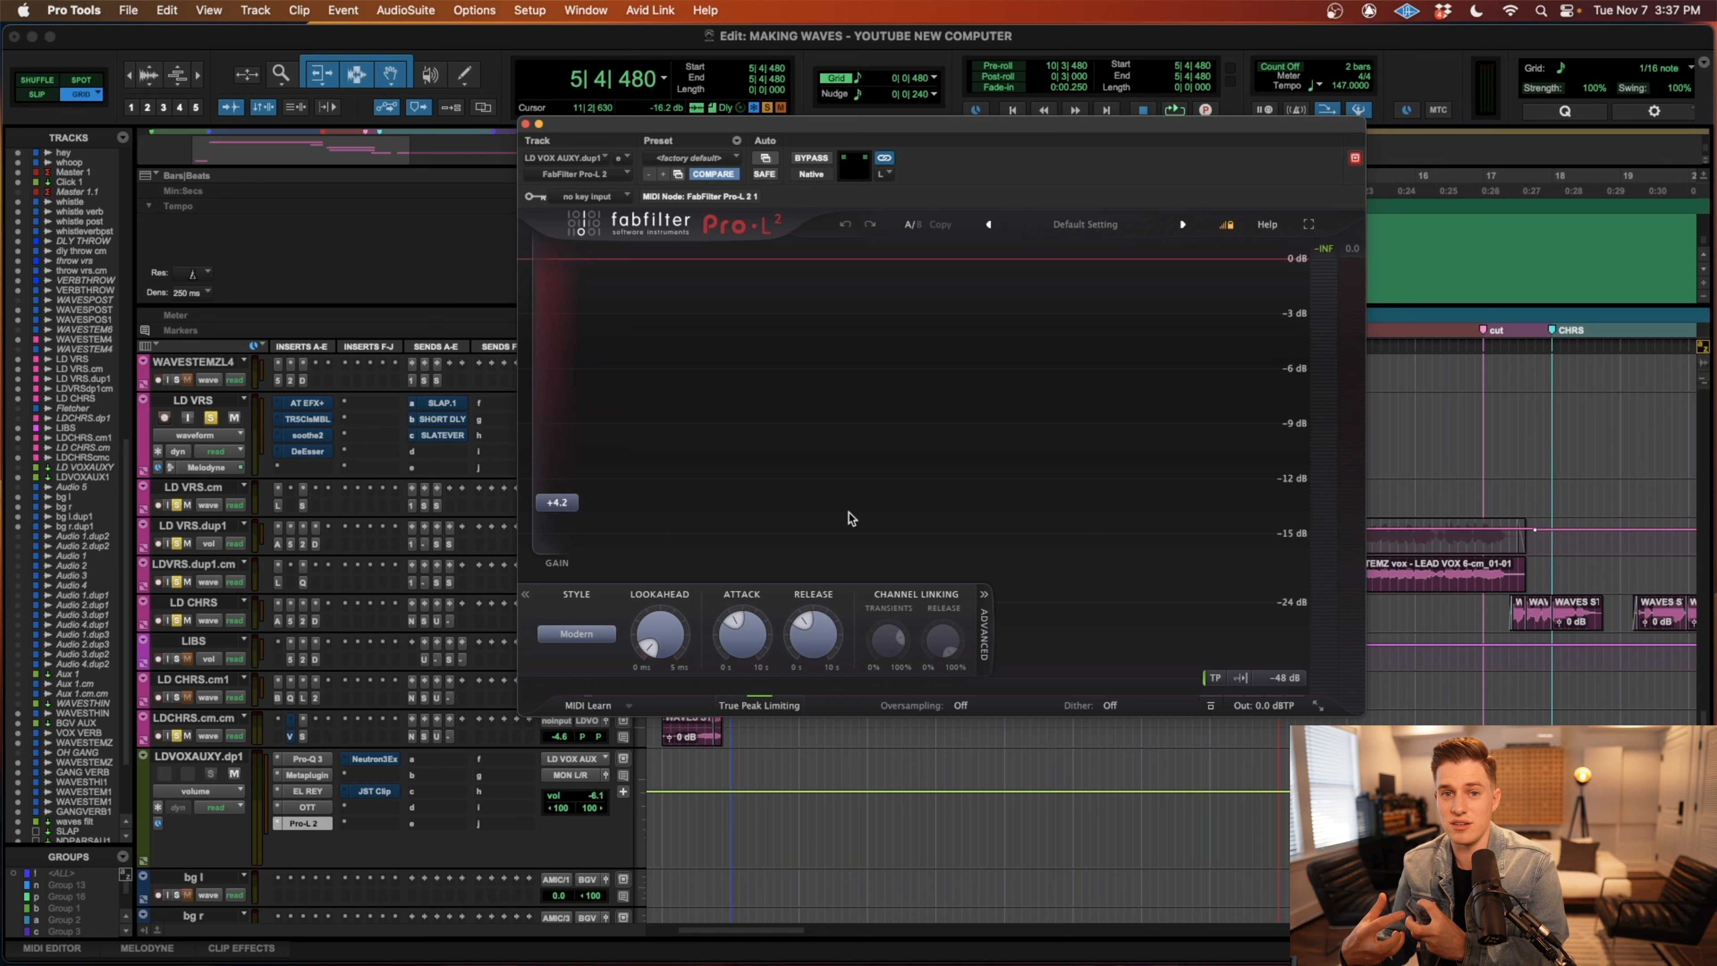
# Review the Neutron 3 Exciter and JST Clip inserts on the LDVOXAUXY.dp1 track, leaving no plug-in window open
pyautogui.click(379, 758)
pyautogui.moveTo(967, 298)
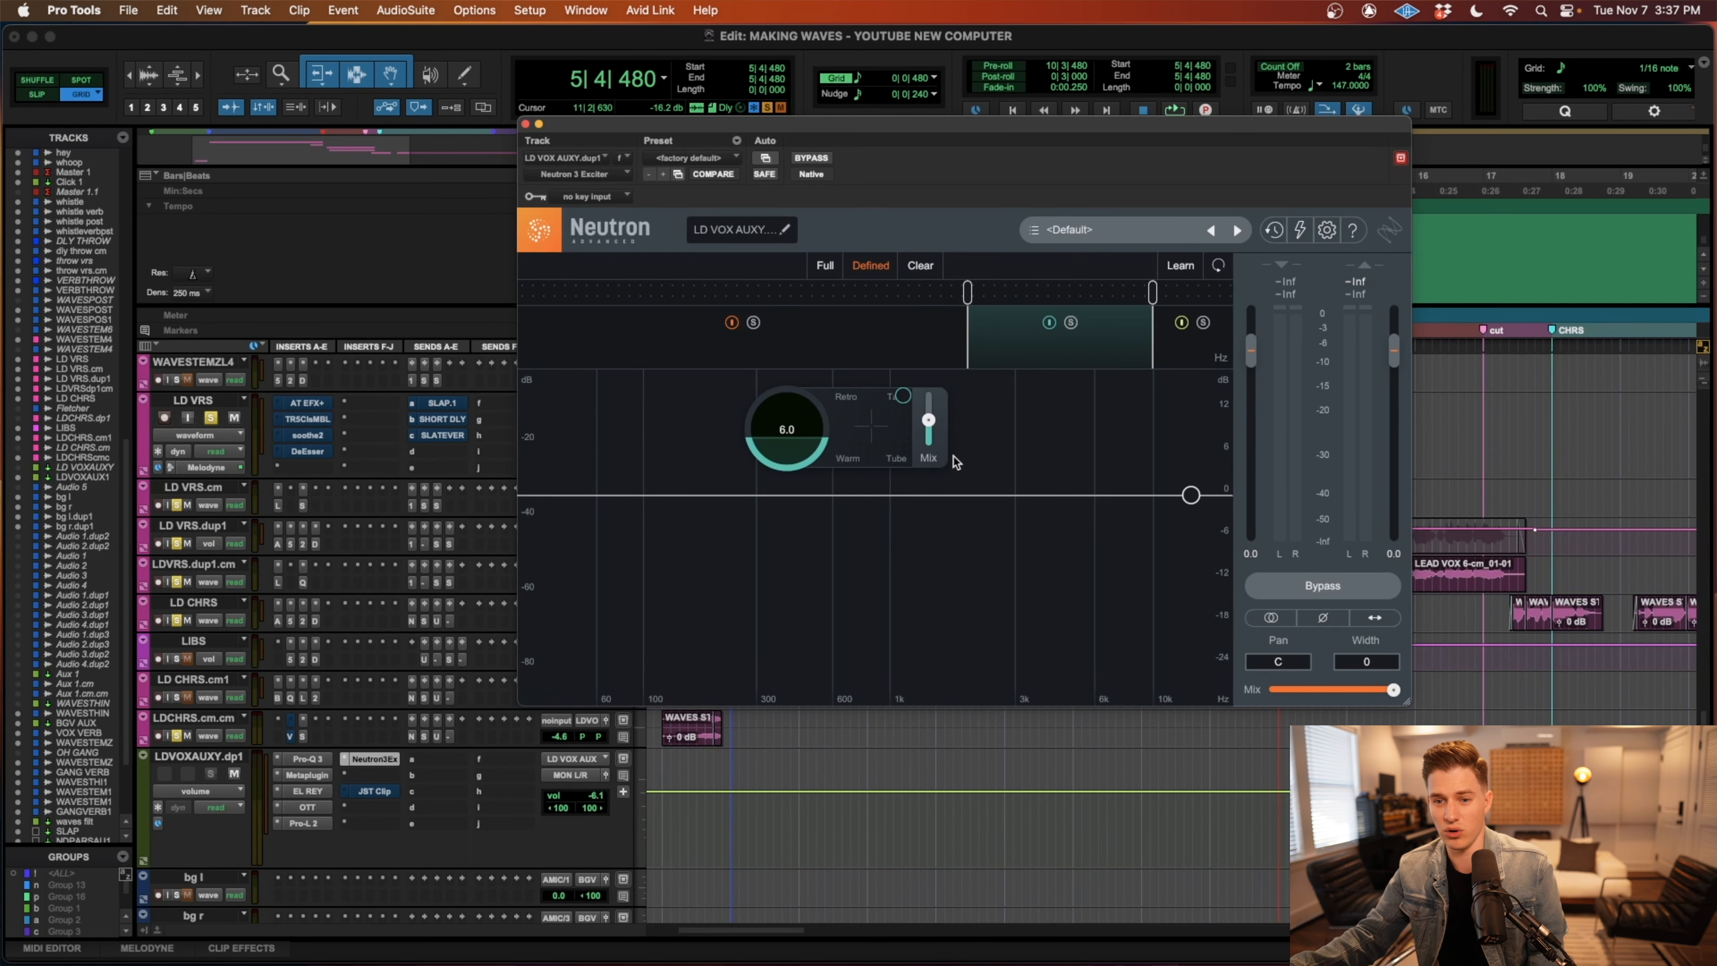
pyautogui.click(384, 795)
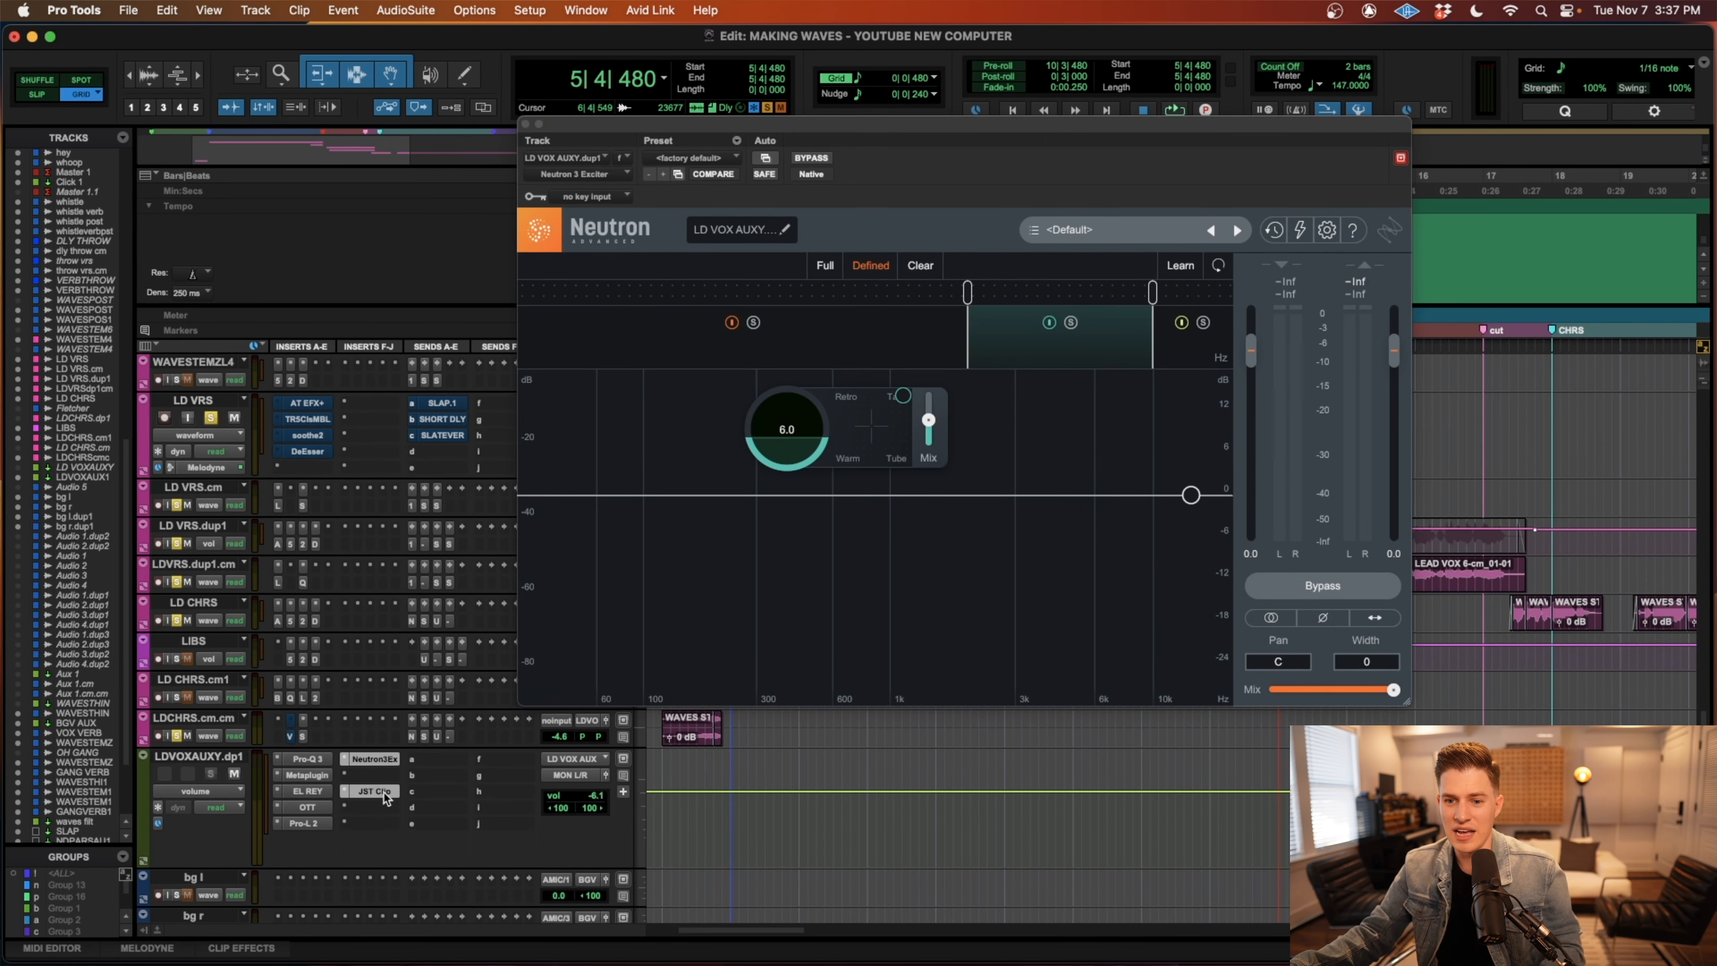
pyautogui.moveTo(800, 346)
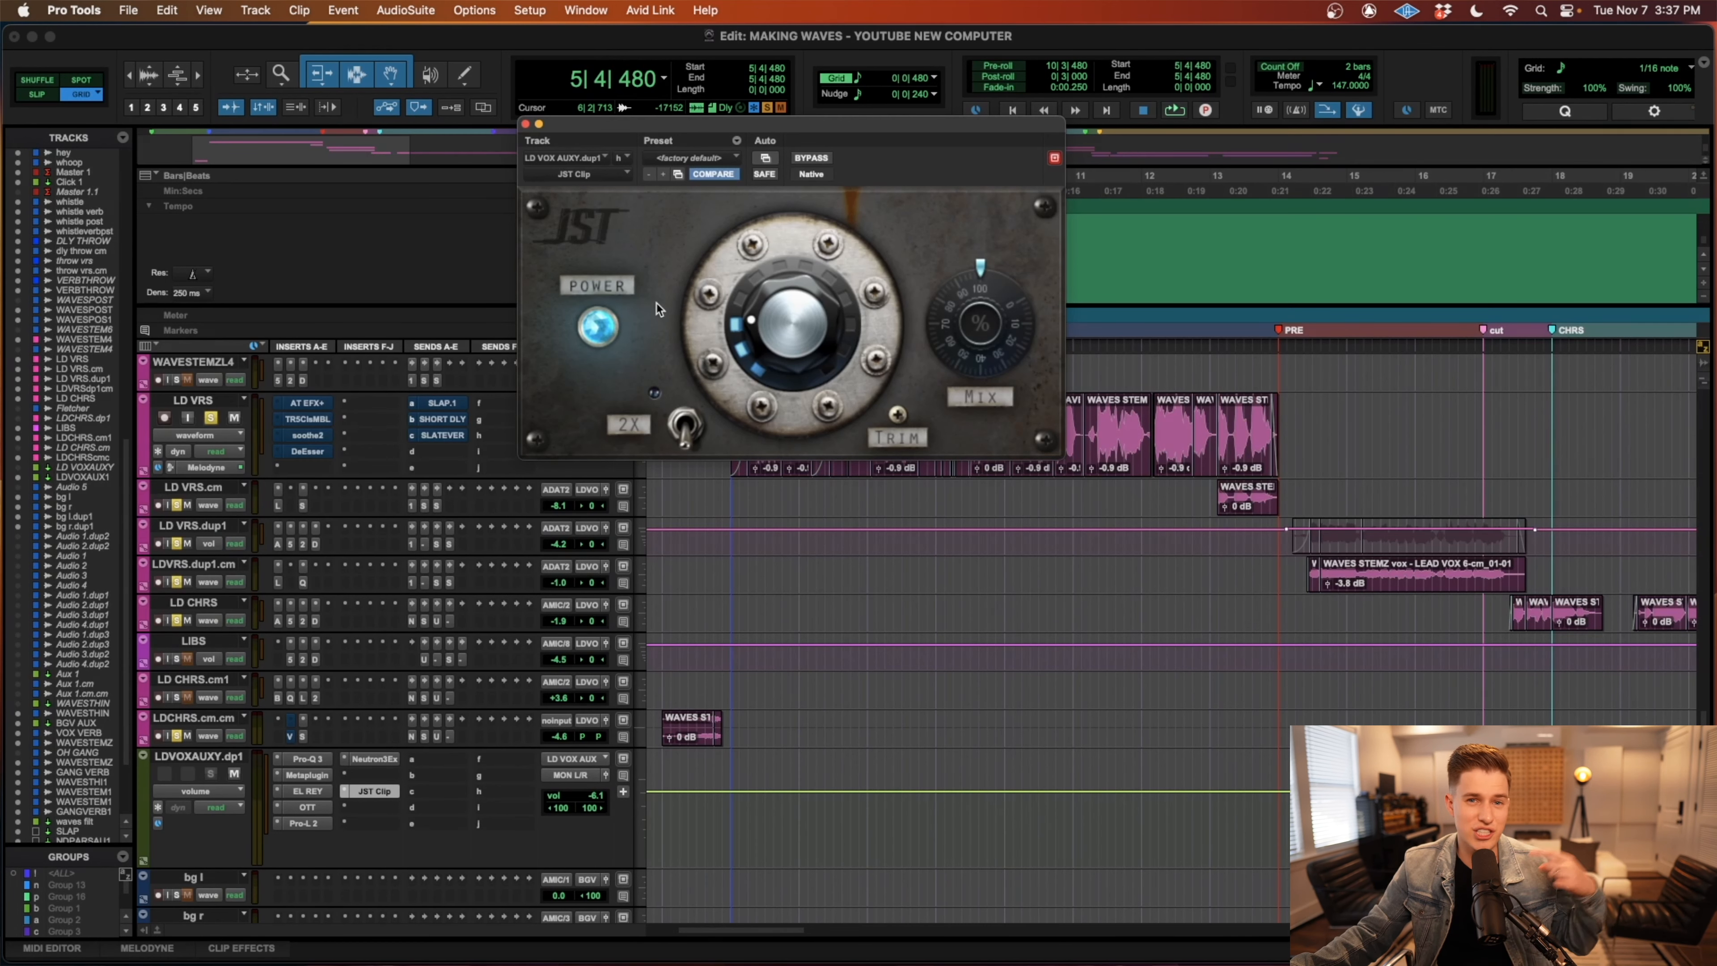
pyautogui.click(526, 124)
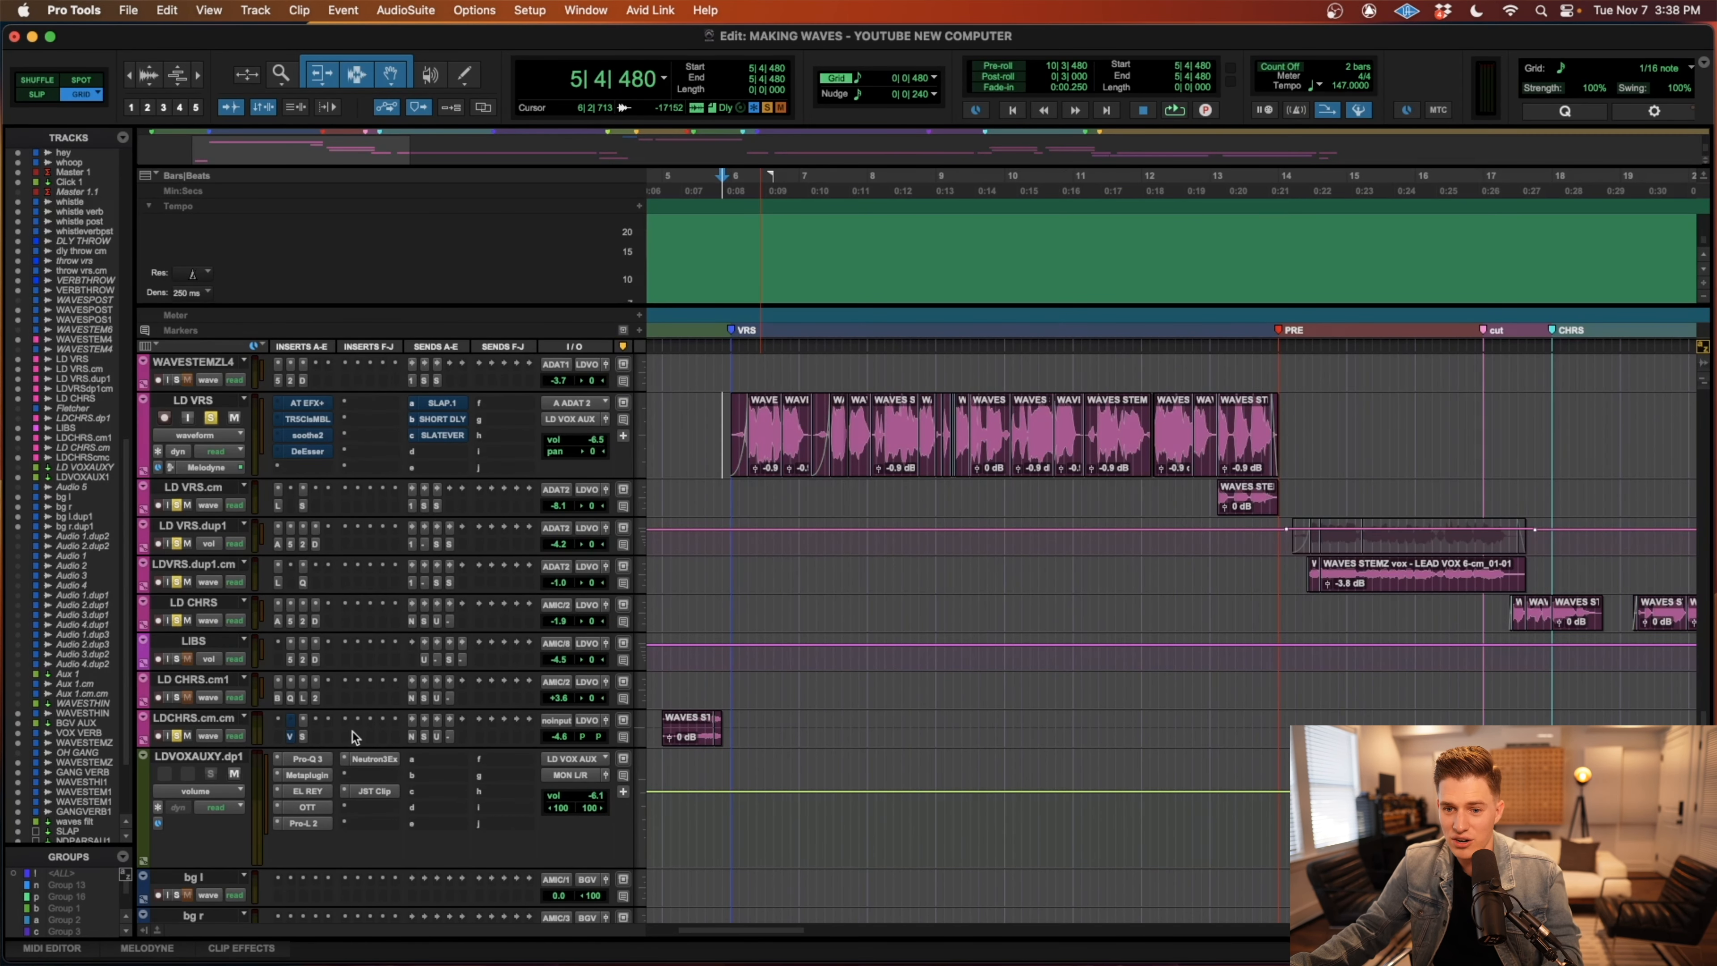
# Bypass all seven inserts on the LDVOXAUXY.dp1 track, from Pro-Q 3 to JST Clip
pyautogui.keyDown('super'); pyautogui.click(374, 792); pyautogui.keyUp('super')
pyautogui.keyDown('super'); pyautogui.click(374, 759); pyautogui.keyUp('super')
pyautogui.keyDown('super'); pyautogui.click(306, 758); pyautogui.keyUp('super')
pyautogui.keyDown('super'); pyautogui.click(306, 774); pyautogui.keyUp('super')
pyautogui.keyDown('super'); pyautogui.click(307, 790); pyautogui.keyUp('super')
pyautogui.keyDown('super'); pyautogui.click(307, 808); pyautogui.keyUp('super')
pyautogui.keyDown('super'); pyautogui.click(307, 823); pyautogui.keyUp('super')
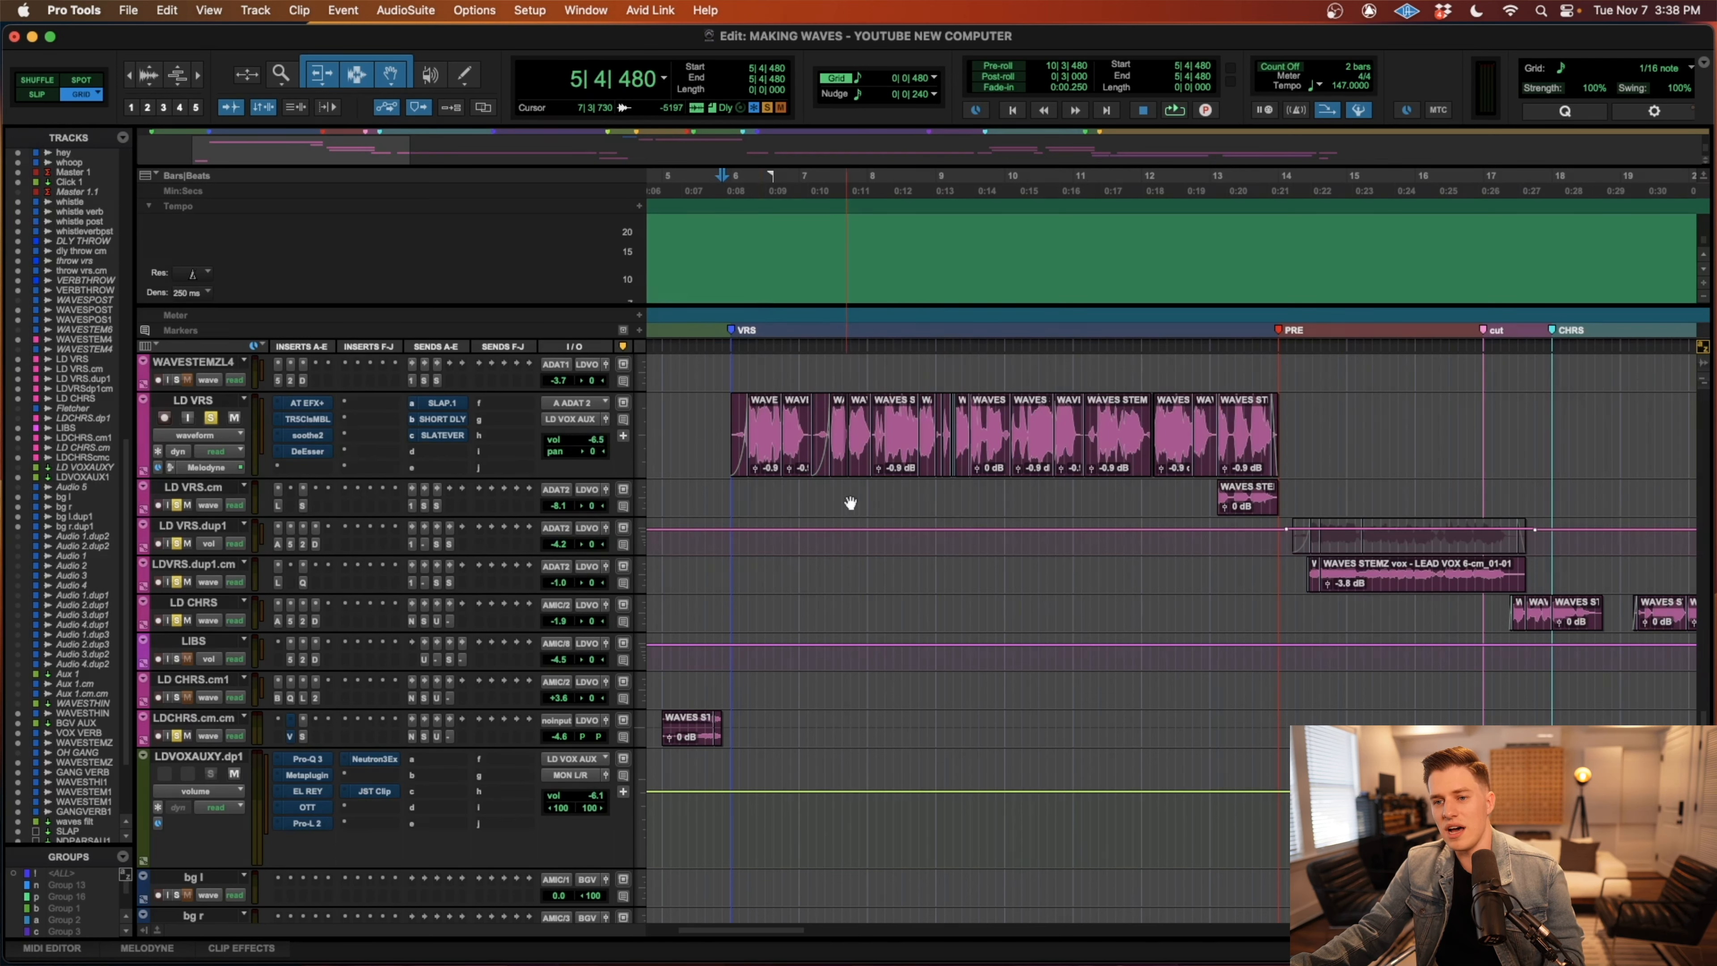
# Play the verse from bar 6, re-enabling the LDVOXAUXY.dp1 inserts one by one from Pro-Q 3 to JST Clip, and stop playback
pyautogui.moveTo(730, 426); pyautogui.dragTo(1291, 424)
pyautogui.click(732, 536)
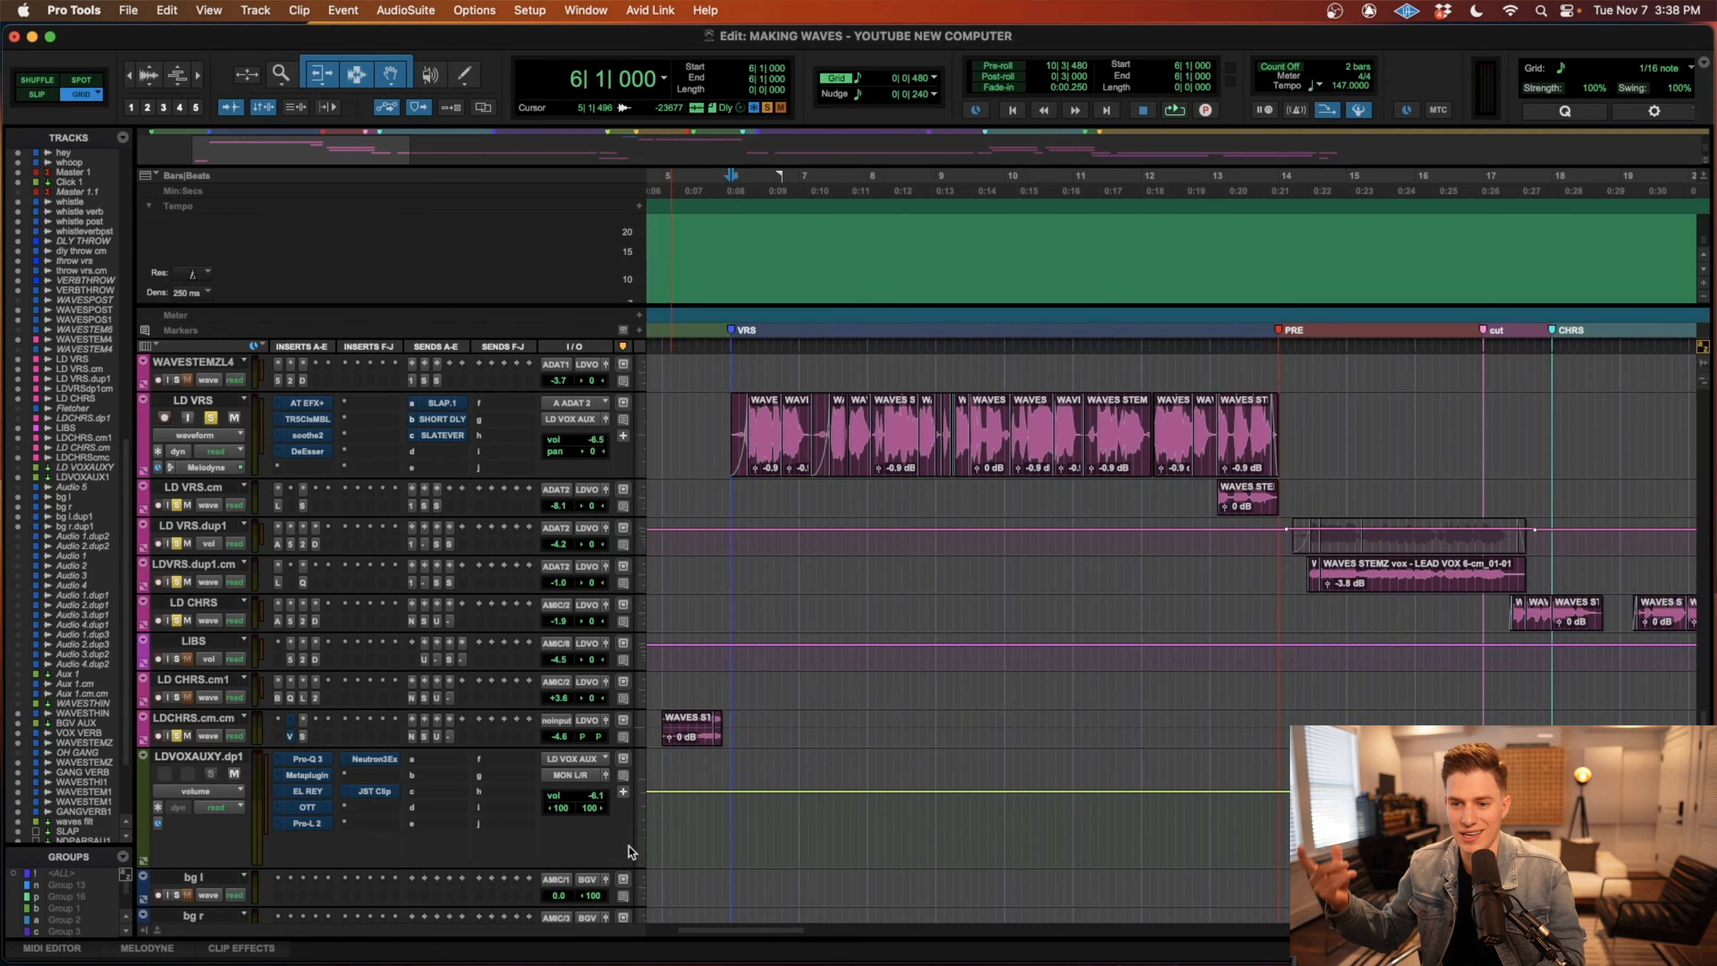
pyautogui.press('space')
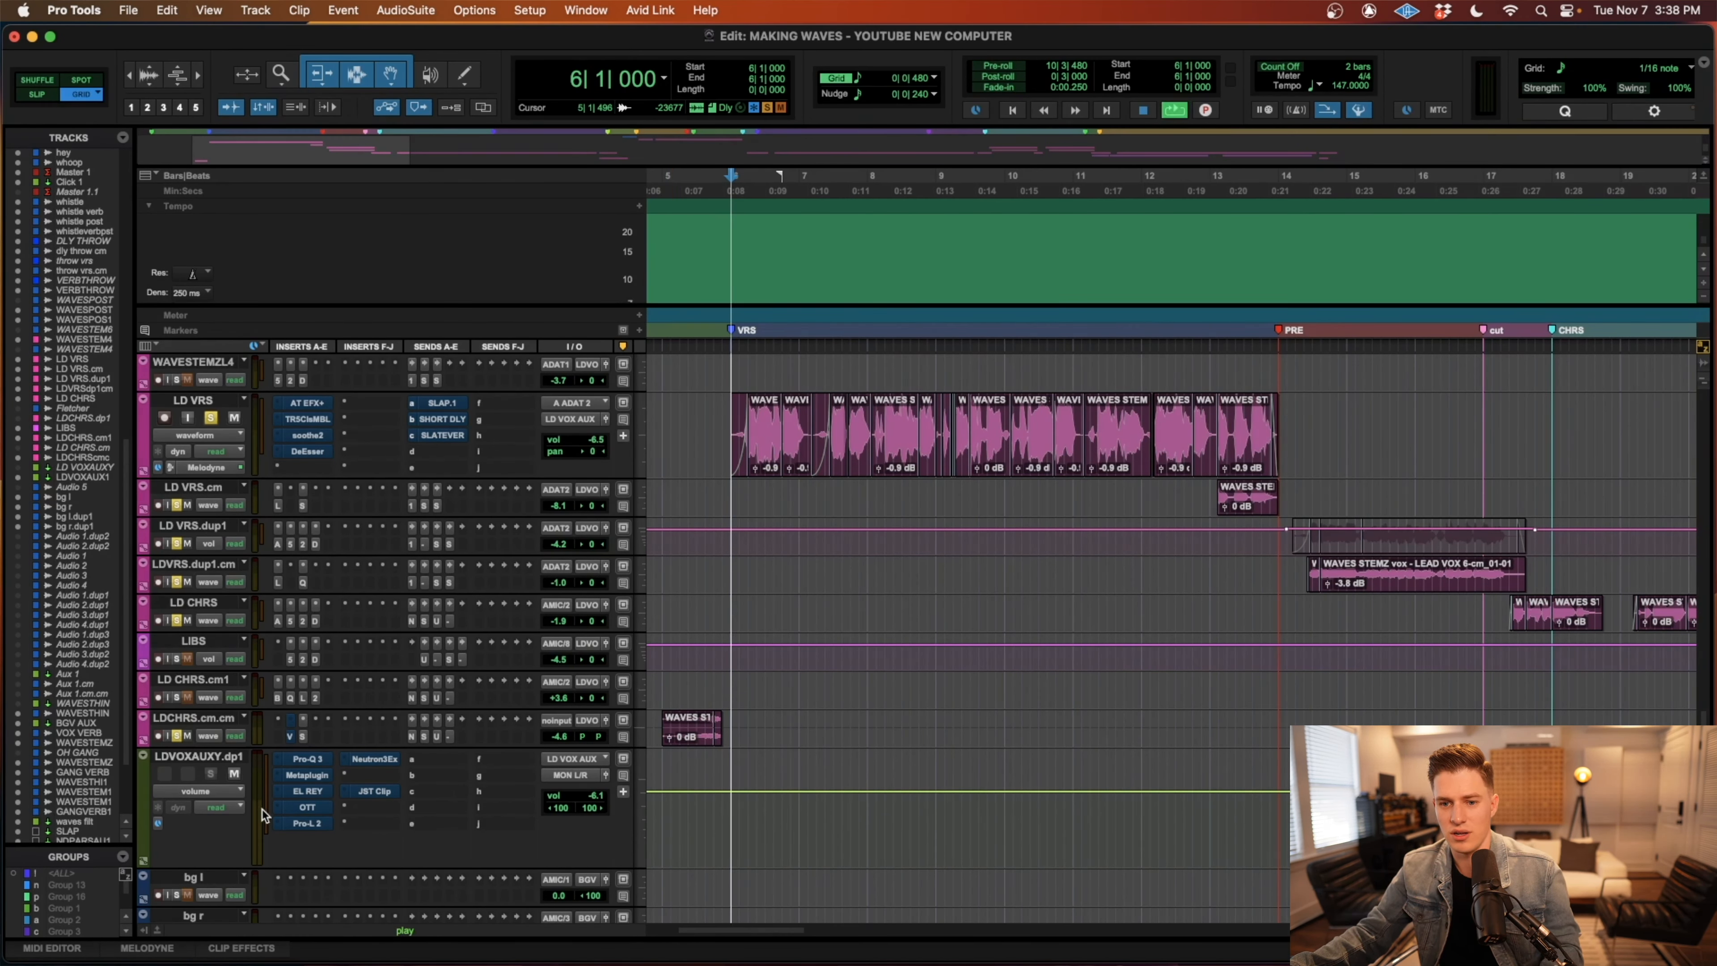
pyautogui.keyDown('super'); pyautogui.click(309, 759); pyautogui.keyUp('super')
pyautogui.keyDown('super'); pyautogui.click(312, 776); pyautogui.keyUp('super')
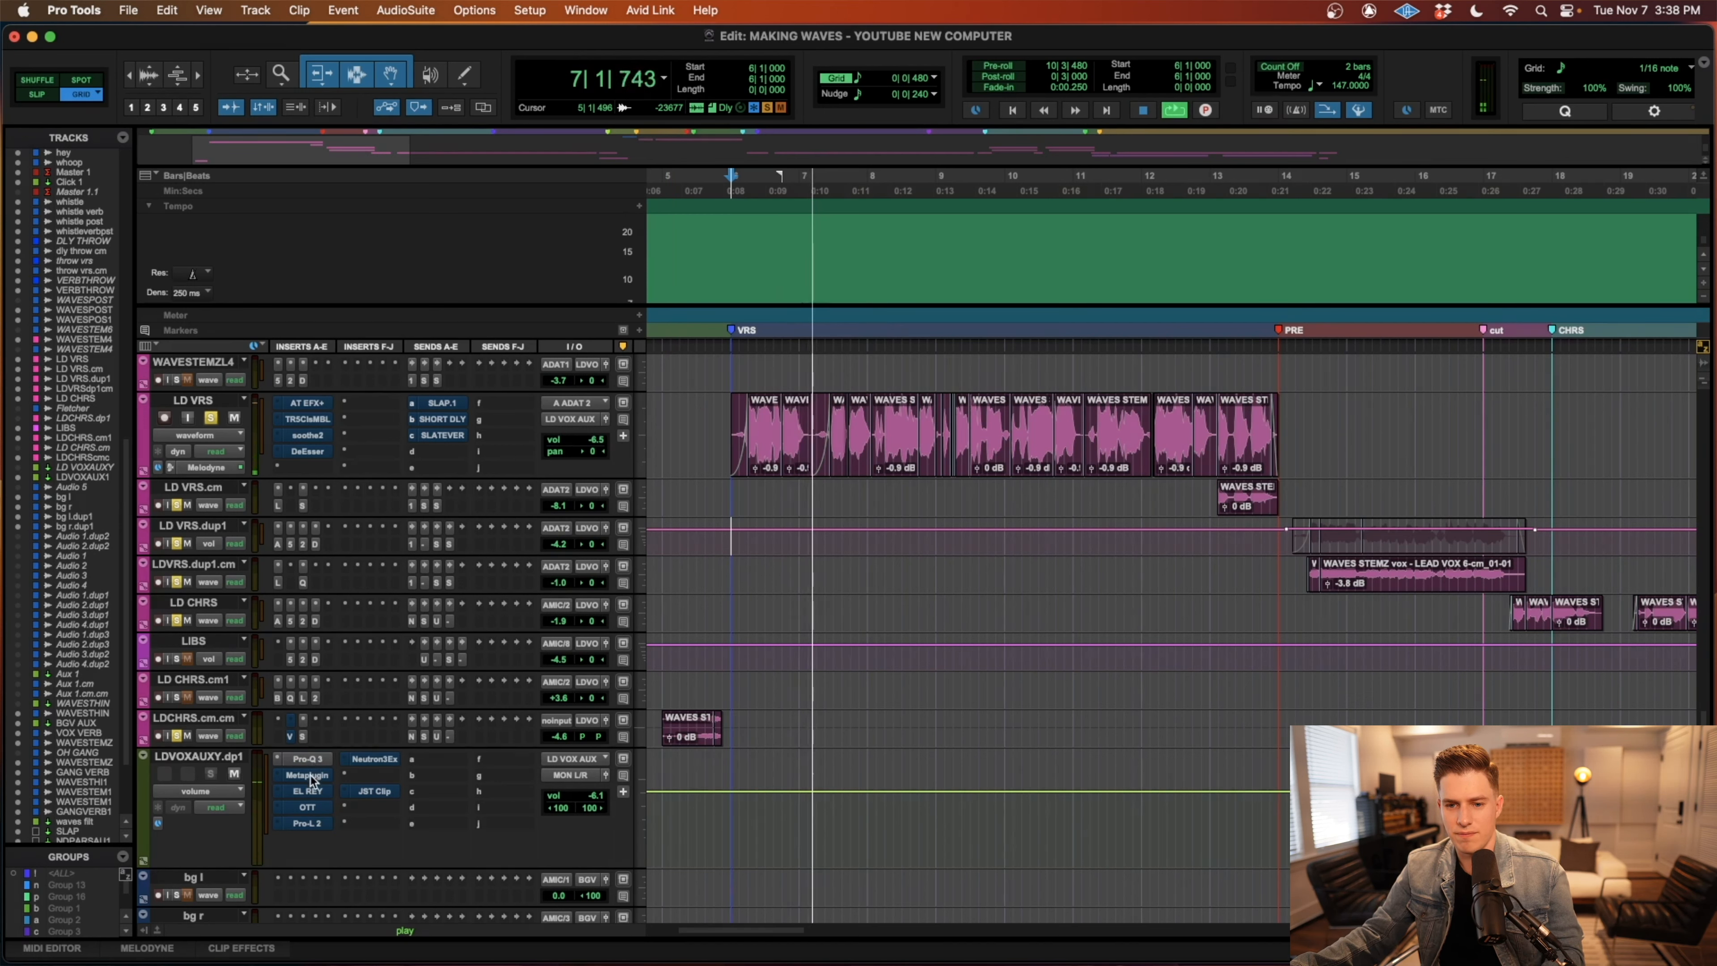
pyautogui.keyDown('super'); pyautogui.click(309, 791); pyautogui.keyUp('super')
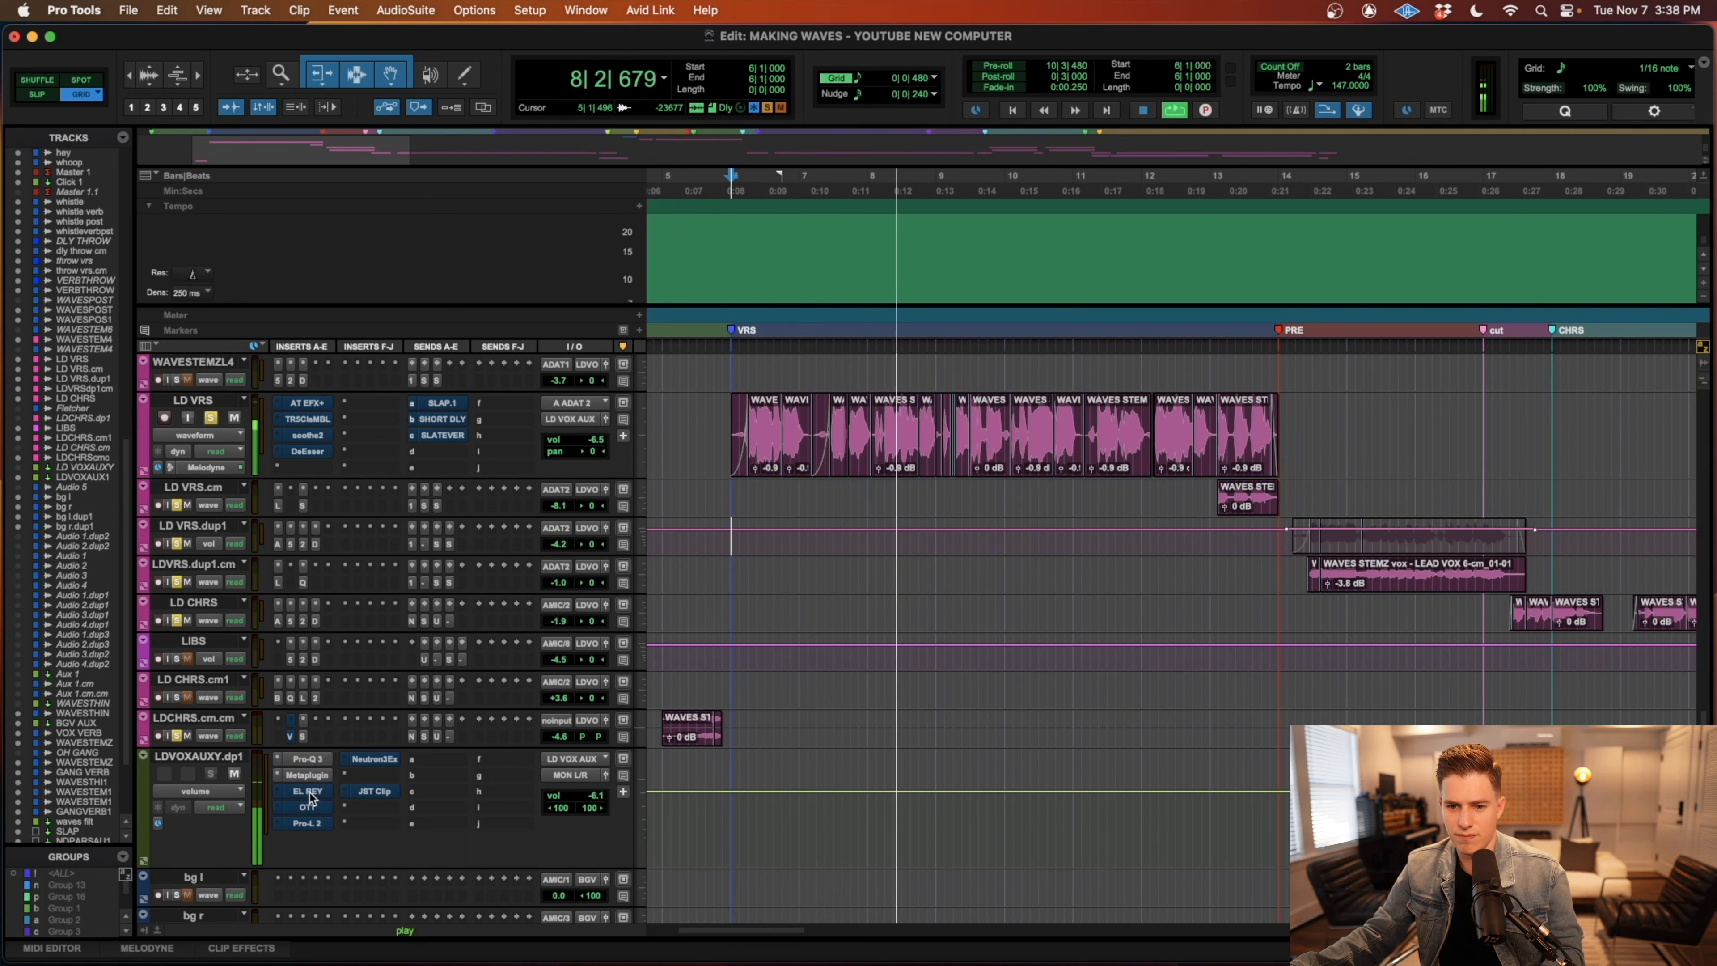
pyautogui.keyDown('super'); pyautogui.click(308, 808); pyautogui.keyUp('super')
pyautogui.keyDown('super'); pyautogui.click(305, 823); pyautogui.keyUp('super')
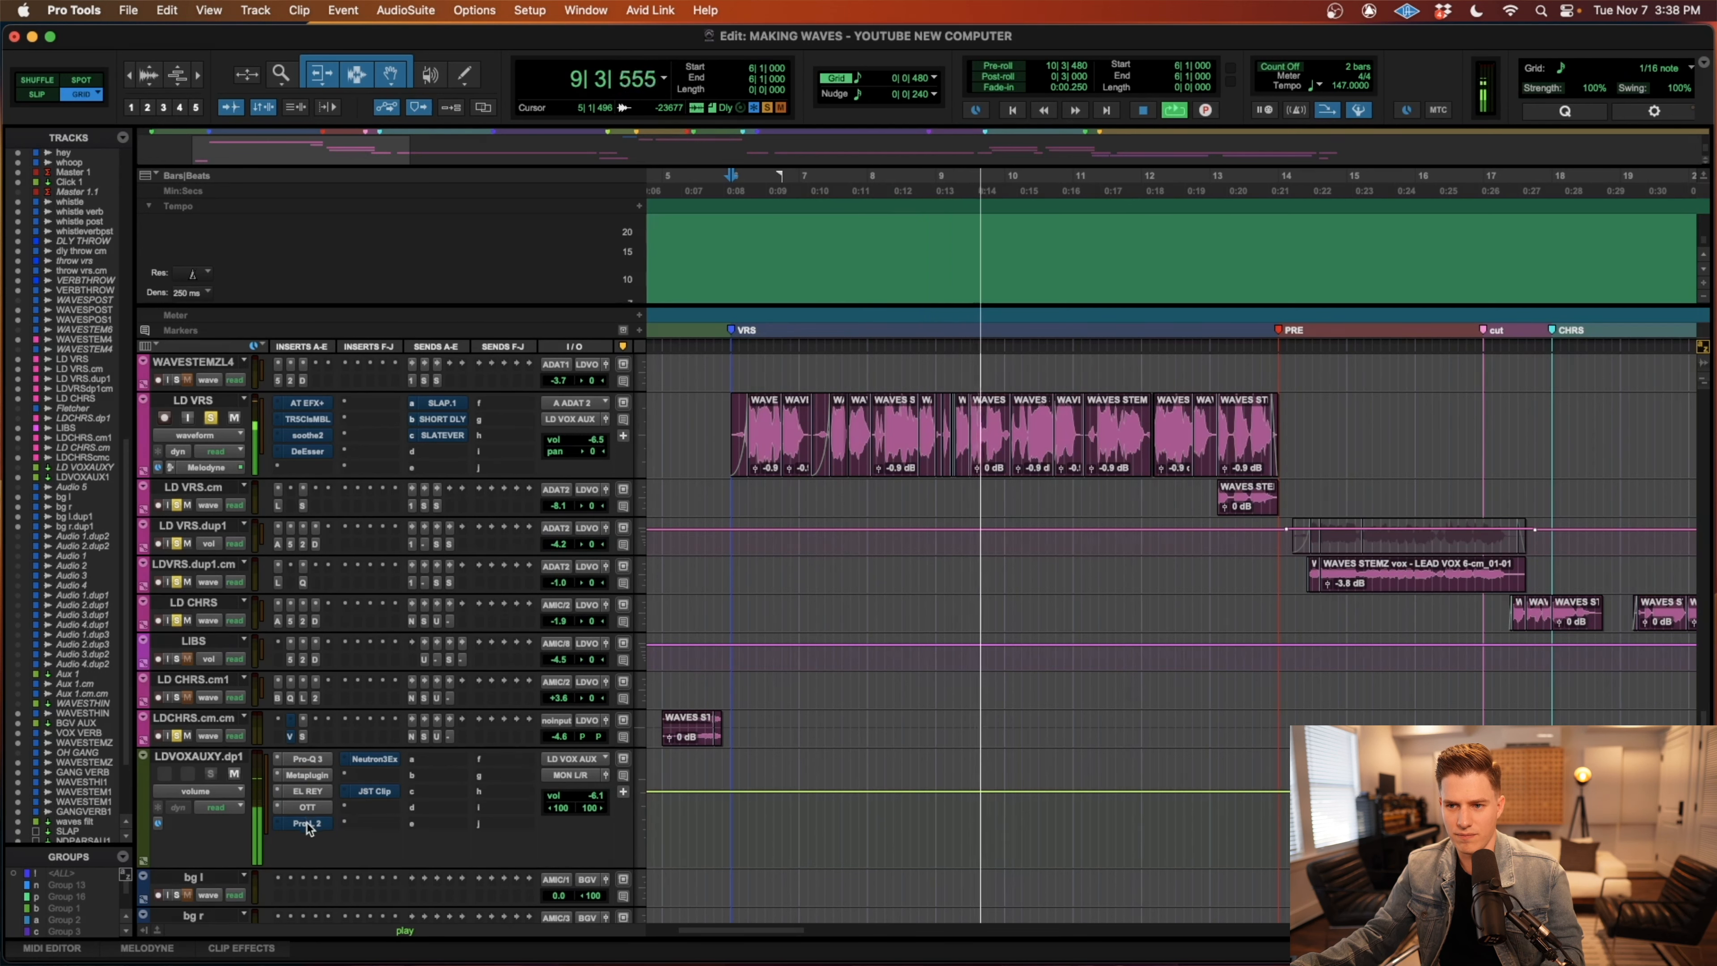
pyautogui.keyDown('super'); pyautogui.click(376, 759); pyautogui.keyUp('super')
pyautogui.keyDown('super'); pyautogui.click(376, 792); pyautogui.keyUp('super')
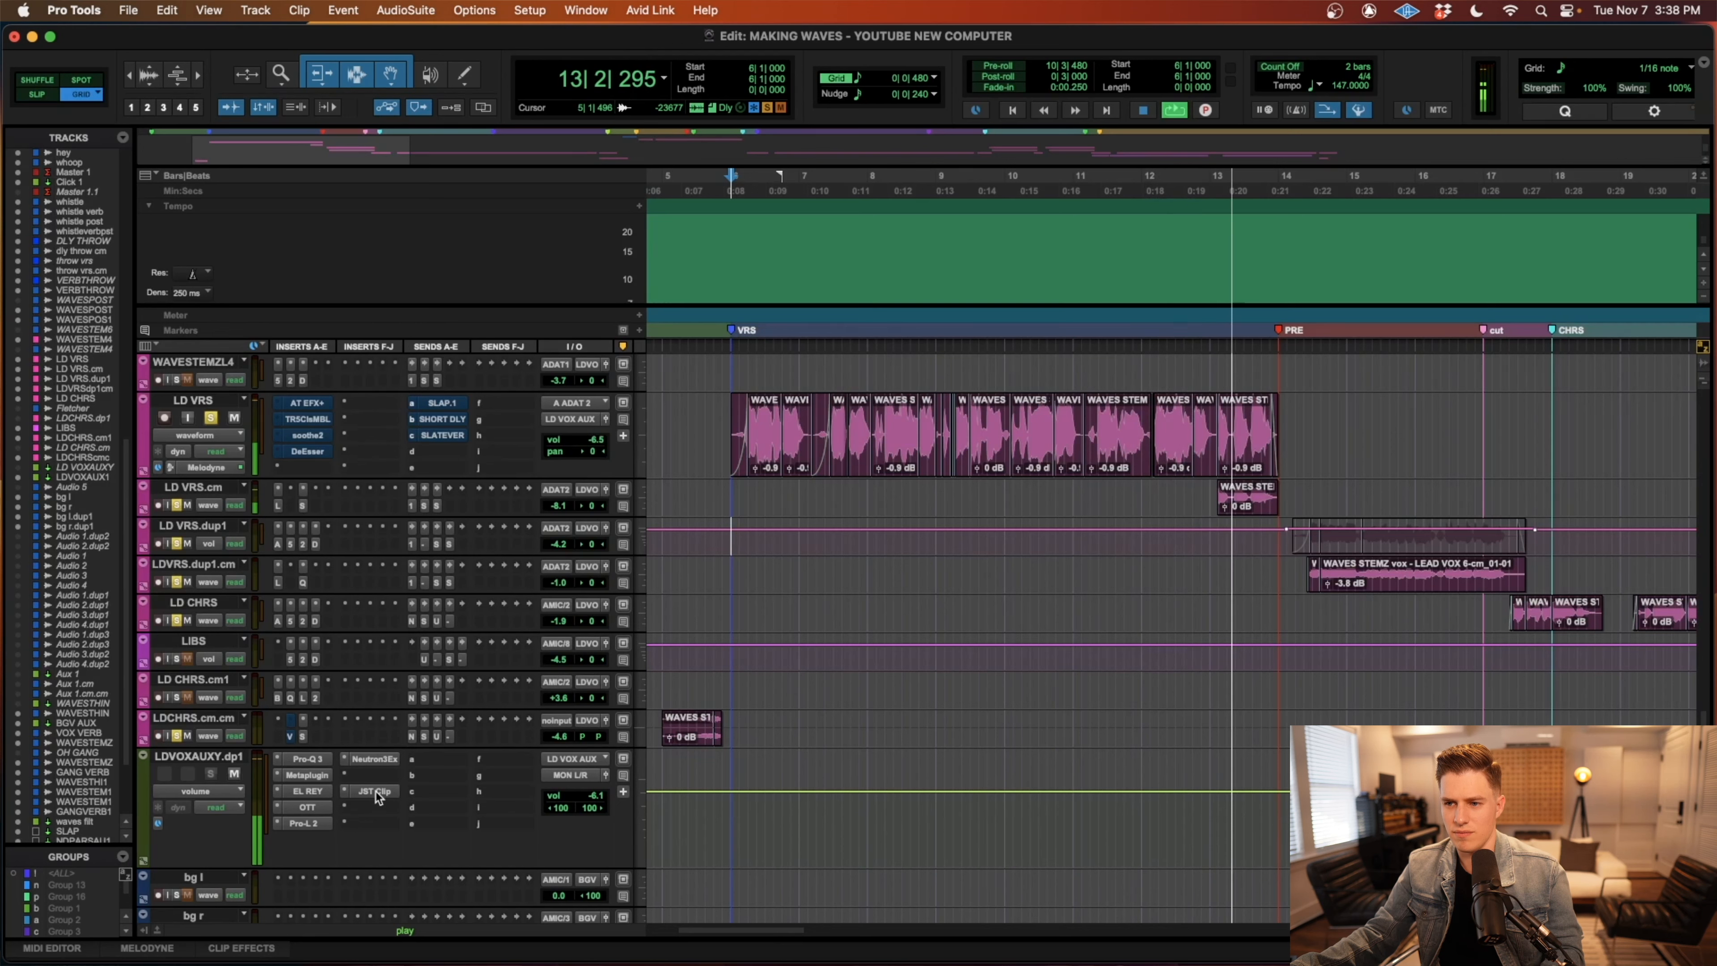
pyautogui.press('space')
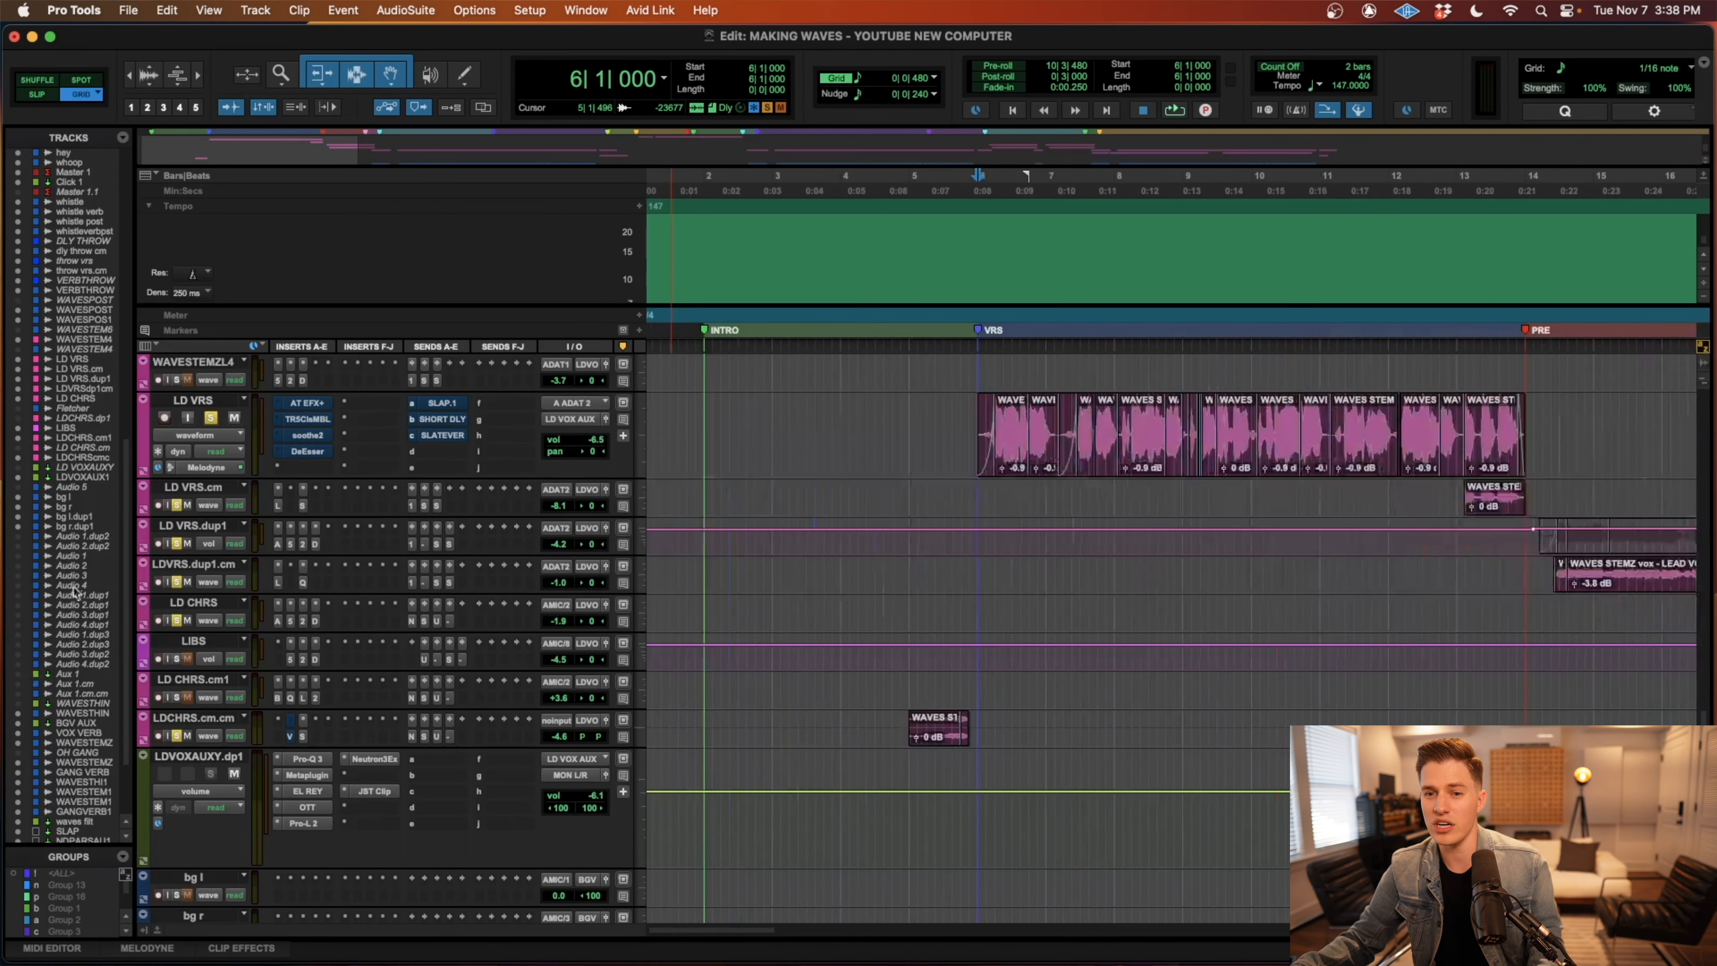
# Inspect the Auto-Tune EFX+ settings on the LD VRS track and close the plug-in window
pyautogui.hscroll(-1, 687, 465)
pyautogui.hscroll(4, 770, 495)
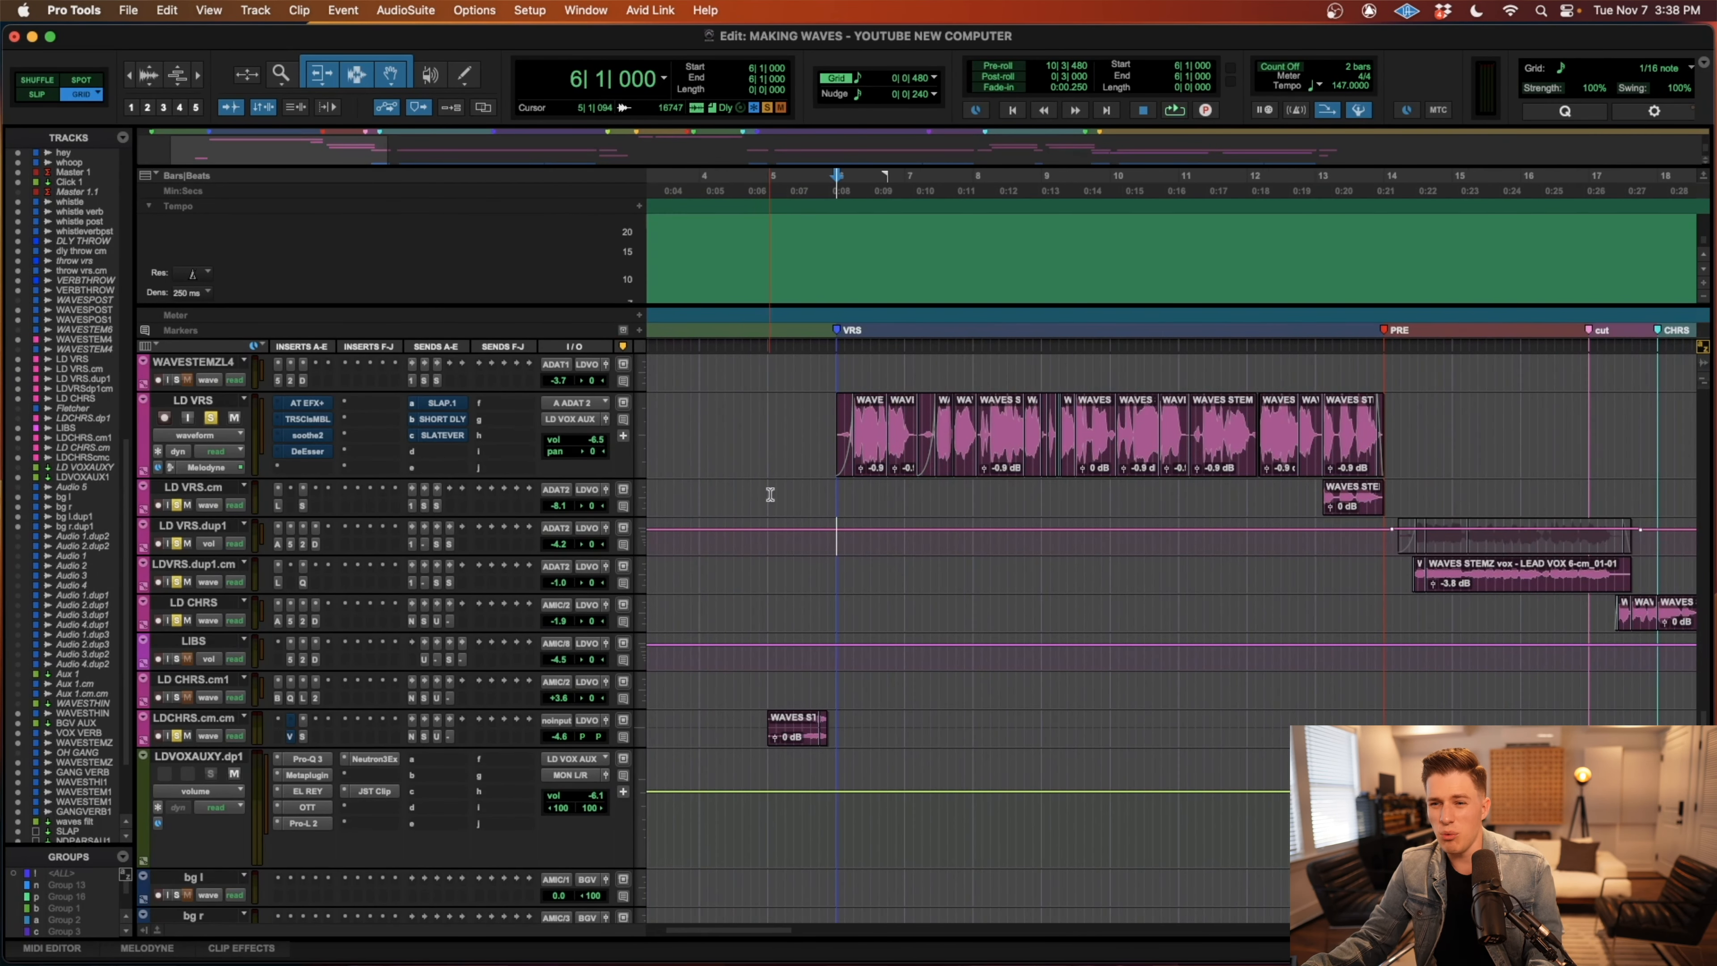
pyautogui.click(306, 404)
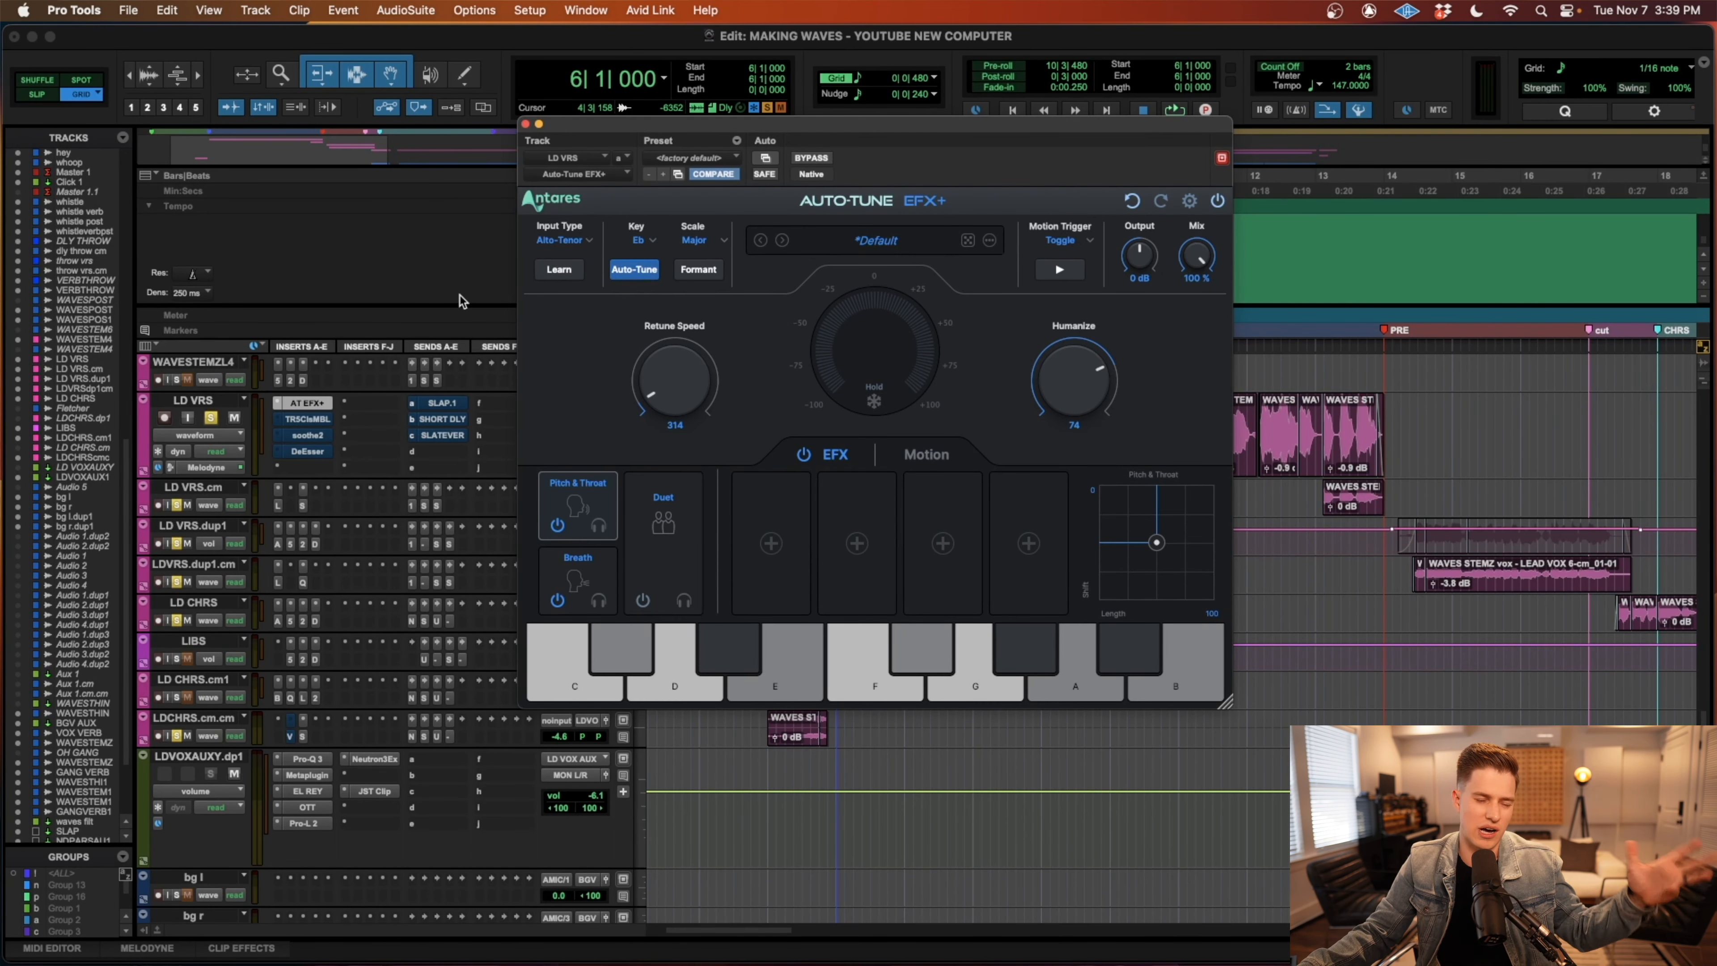
pyautogui.click(525, 124)
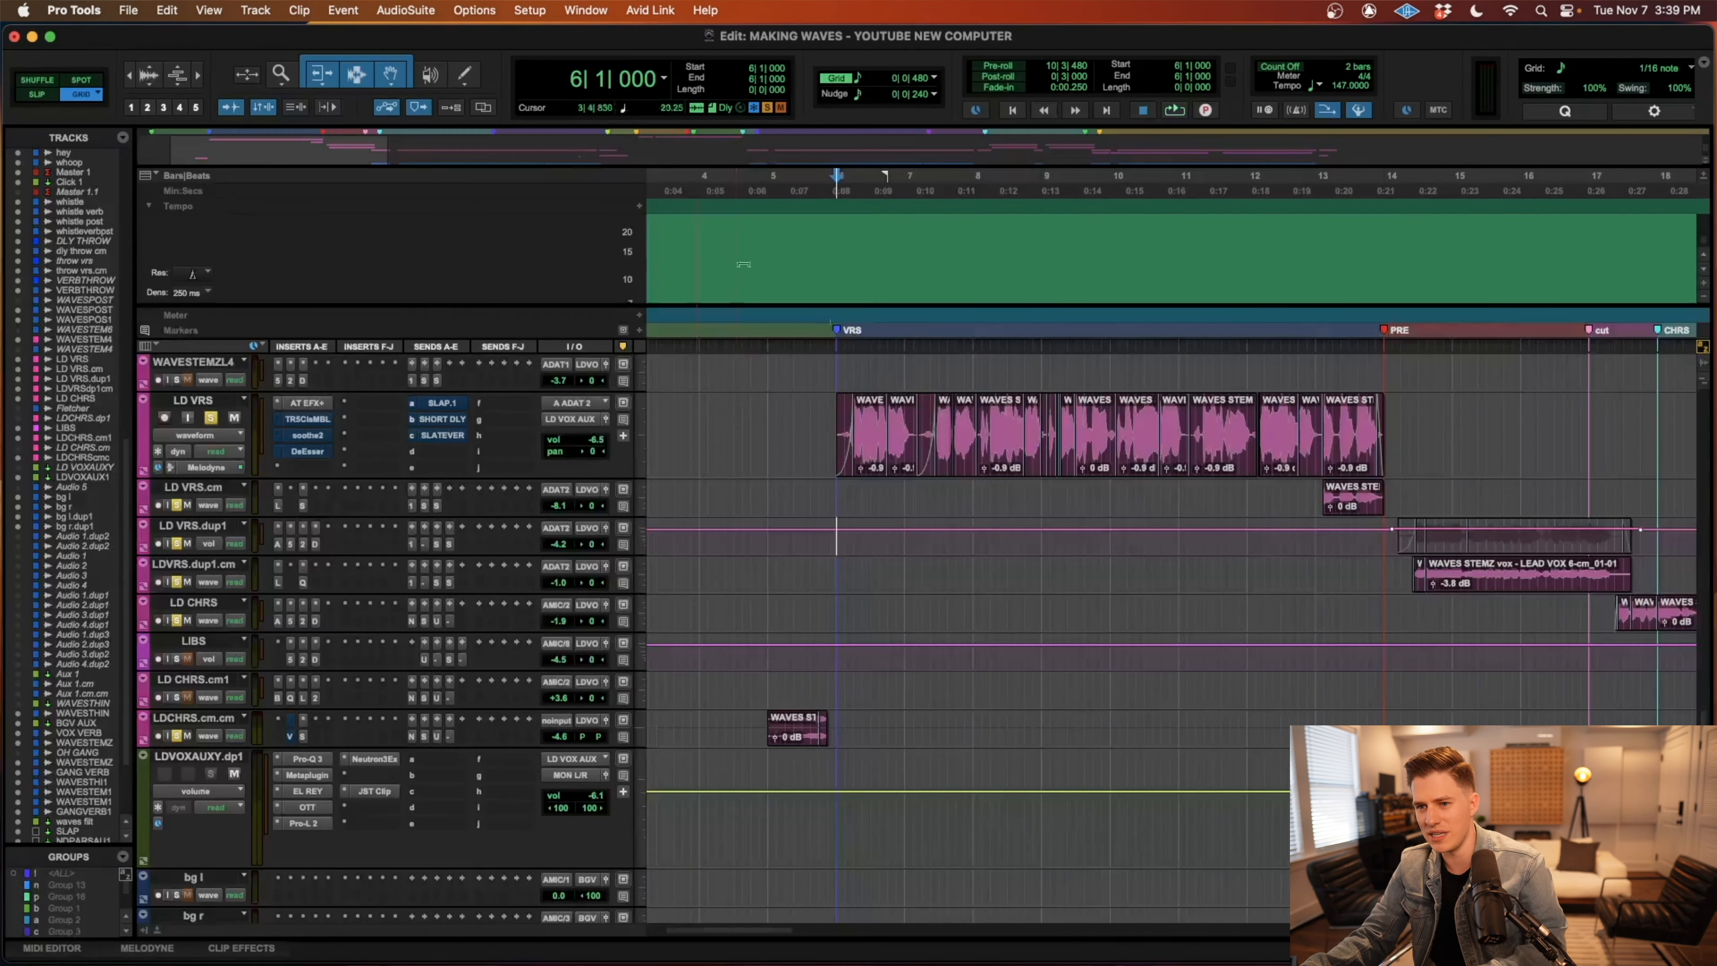
# Open the T-RackS Classic Multiband Limiter on LD VRS and play the verse from bar 6, comparing the sound with the limiter bypassed and active
pyautogui.click(310, 419)
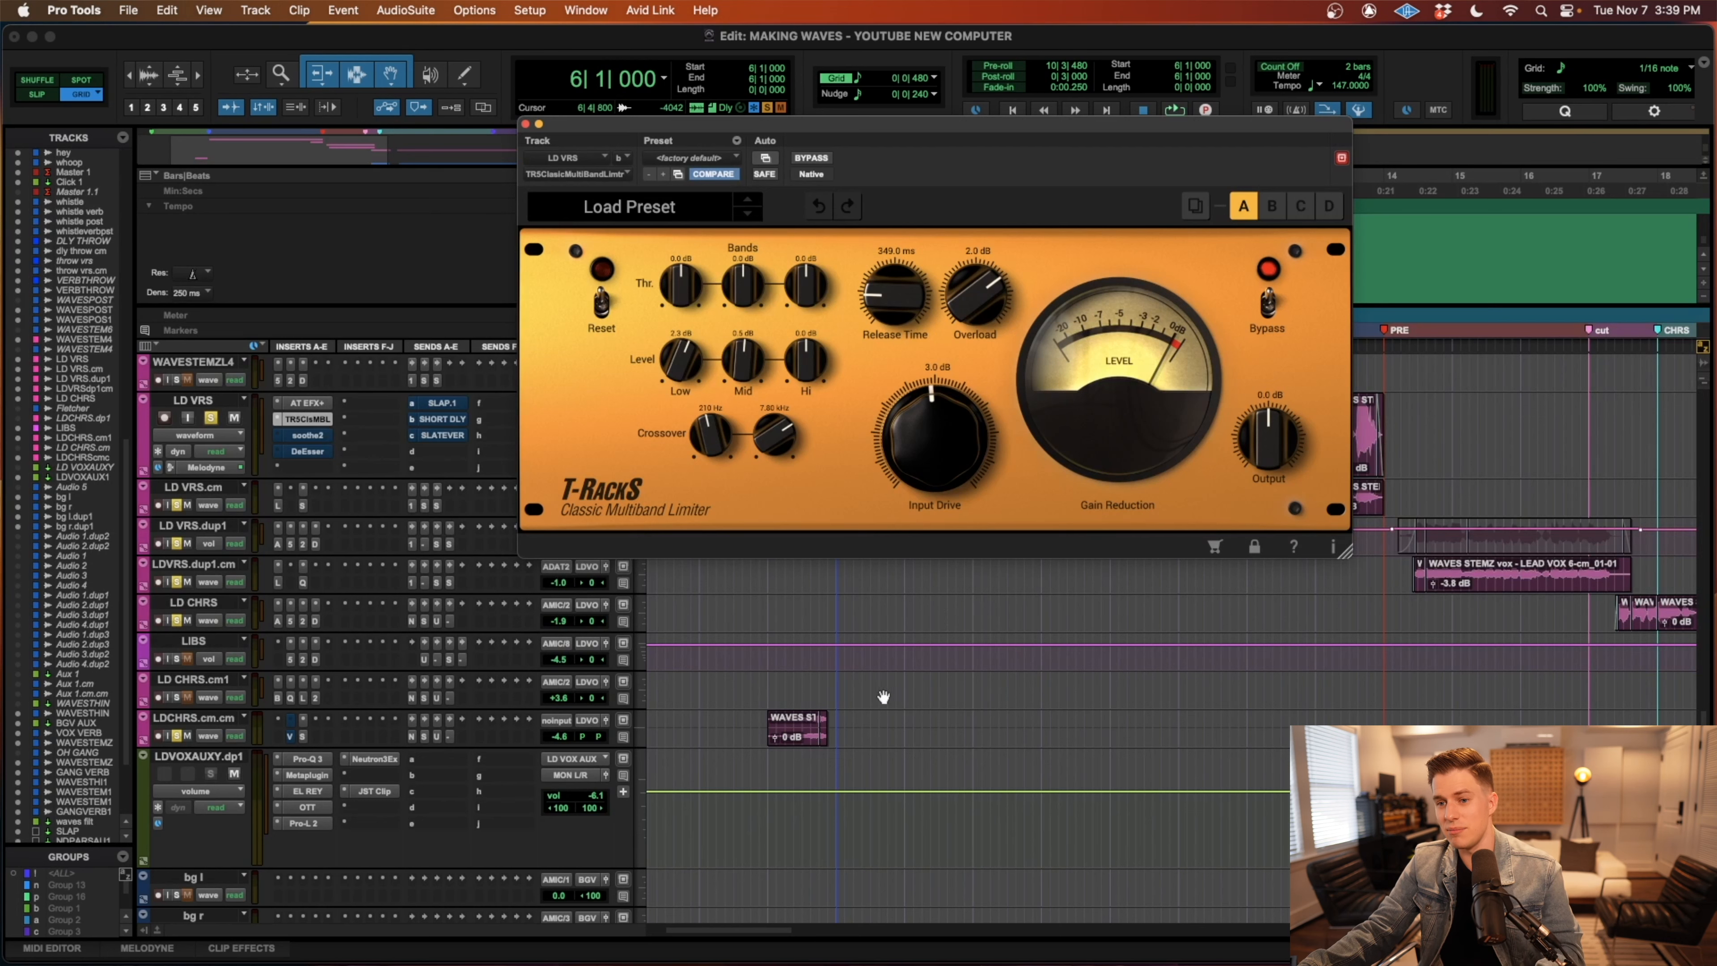
pyautogui.click(836, 690)
pyautogui.scroll(2, 902, 697)
pyautogui.scroll(3, 901, 697)
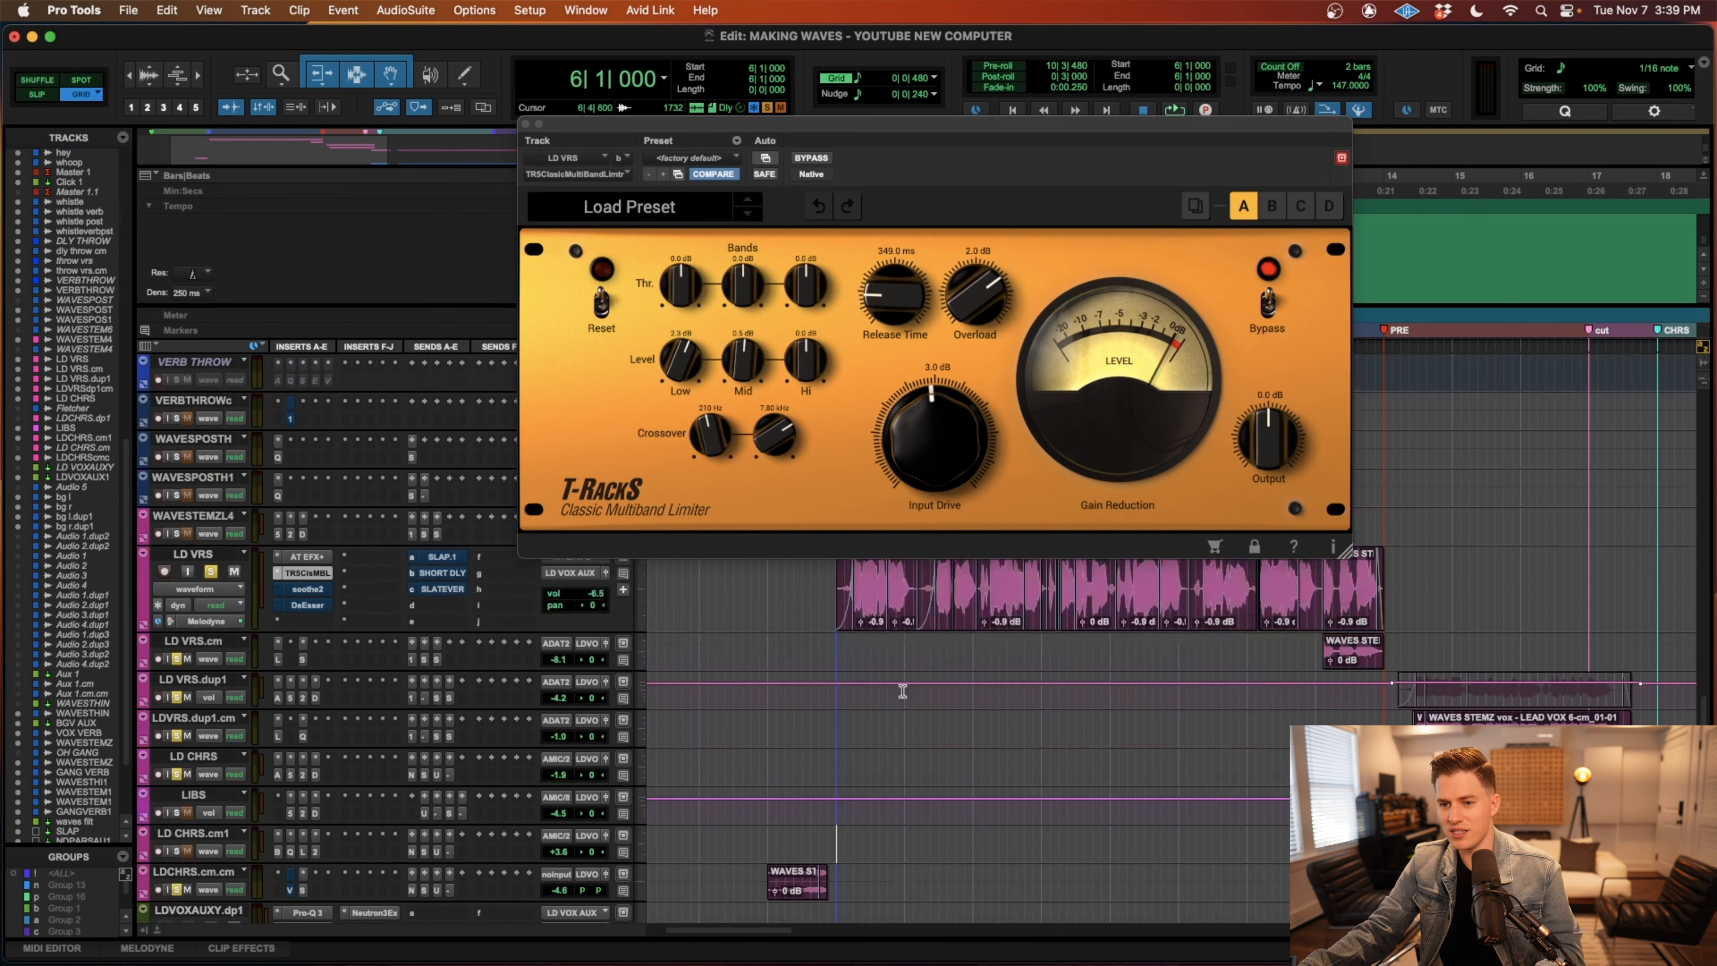
pyautogui.press('space')
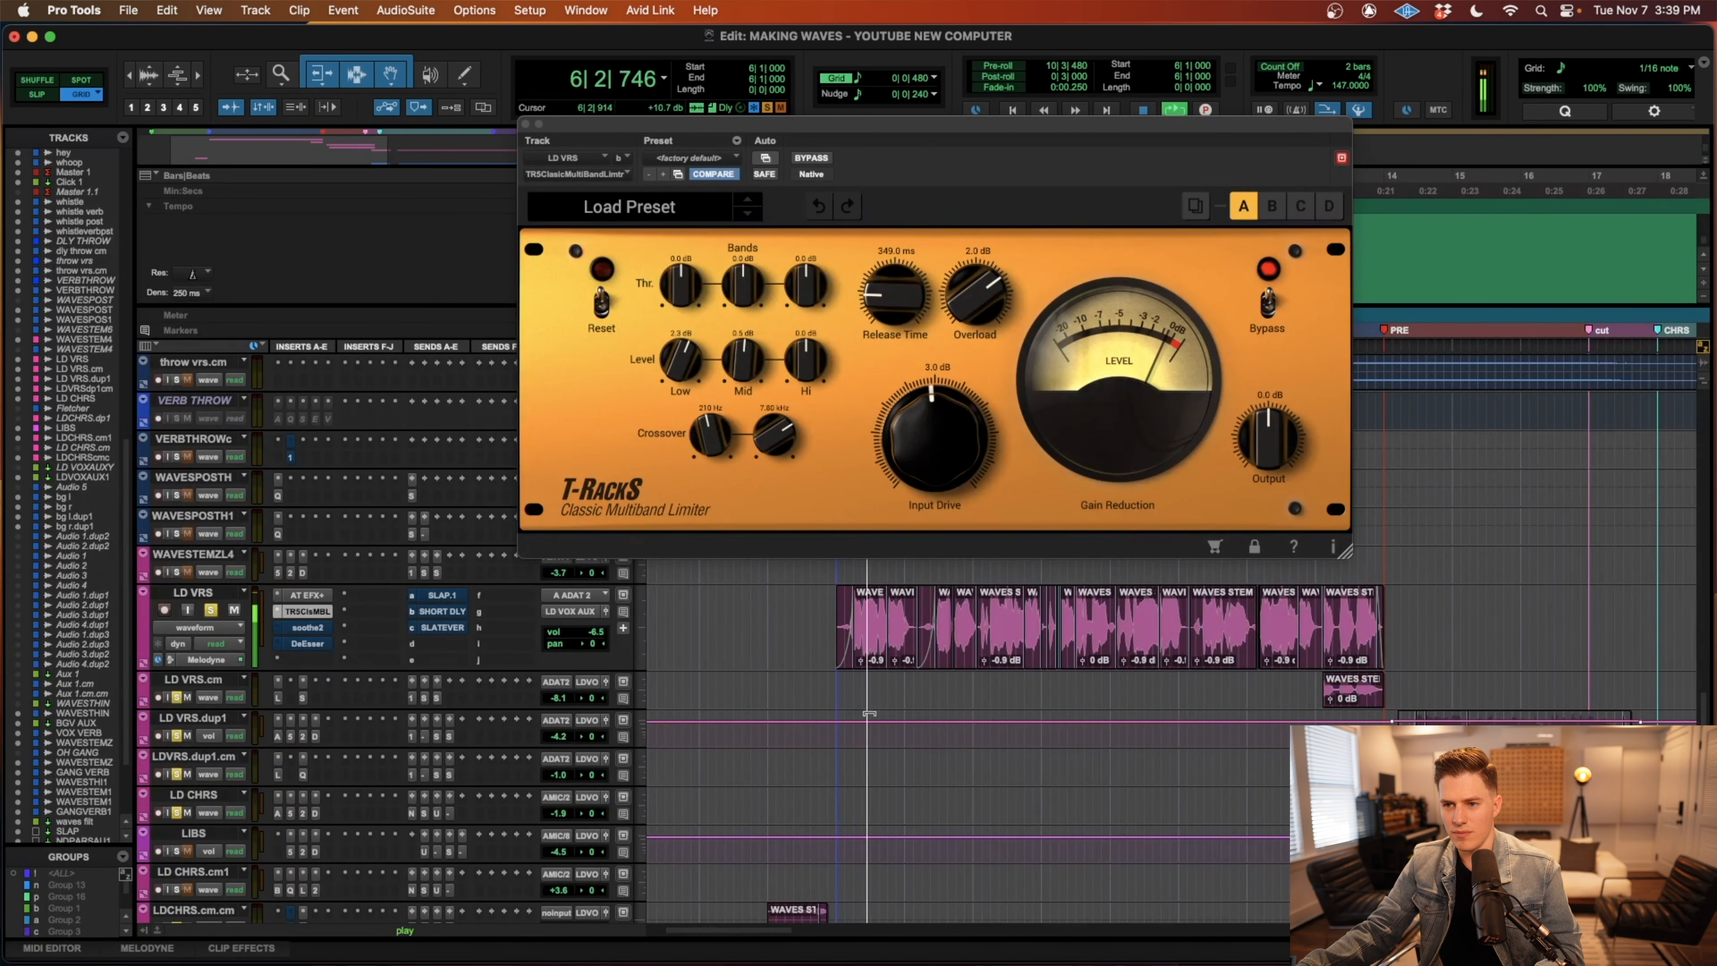
pyautogui.keyDown('super'); pyautogui.click(315, 612); pyautogui.keyUp('super')
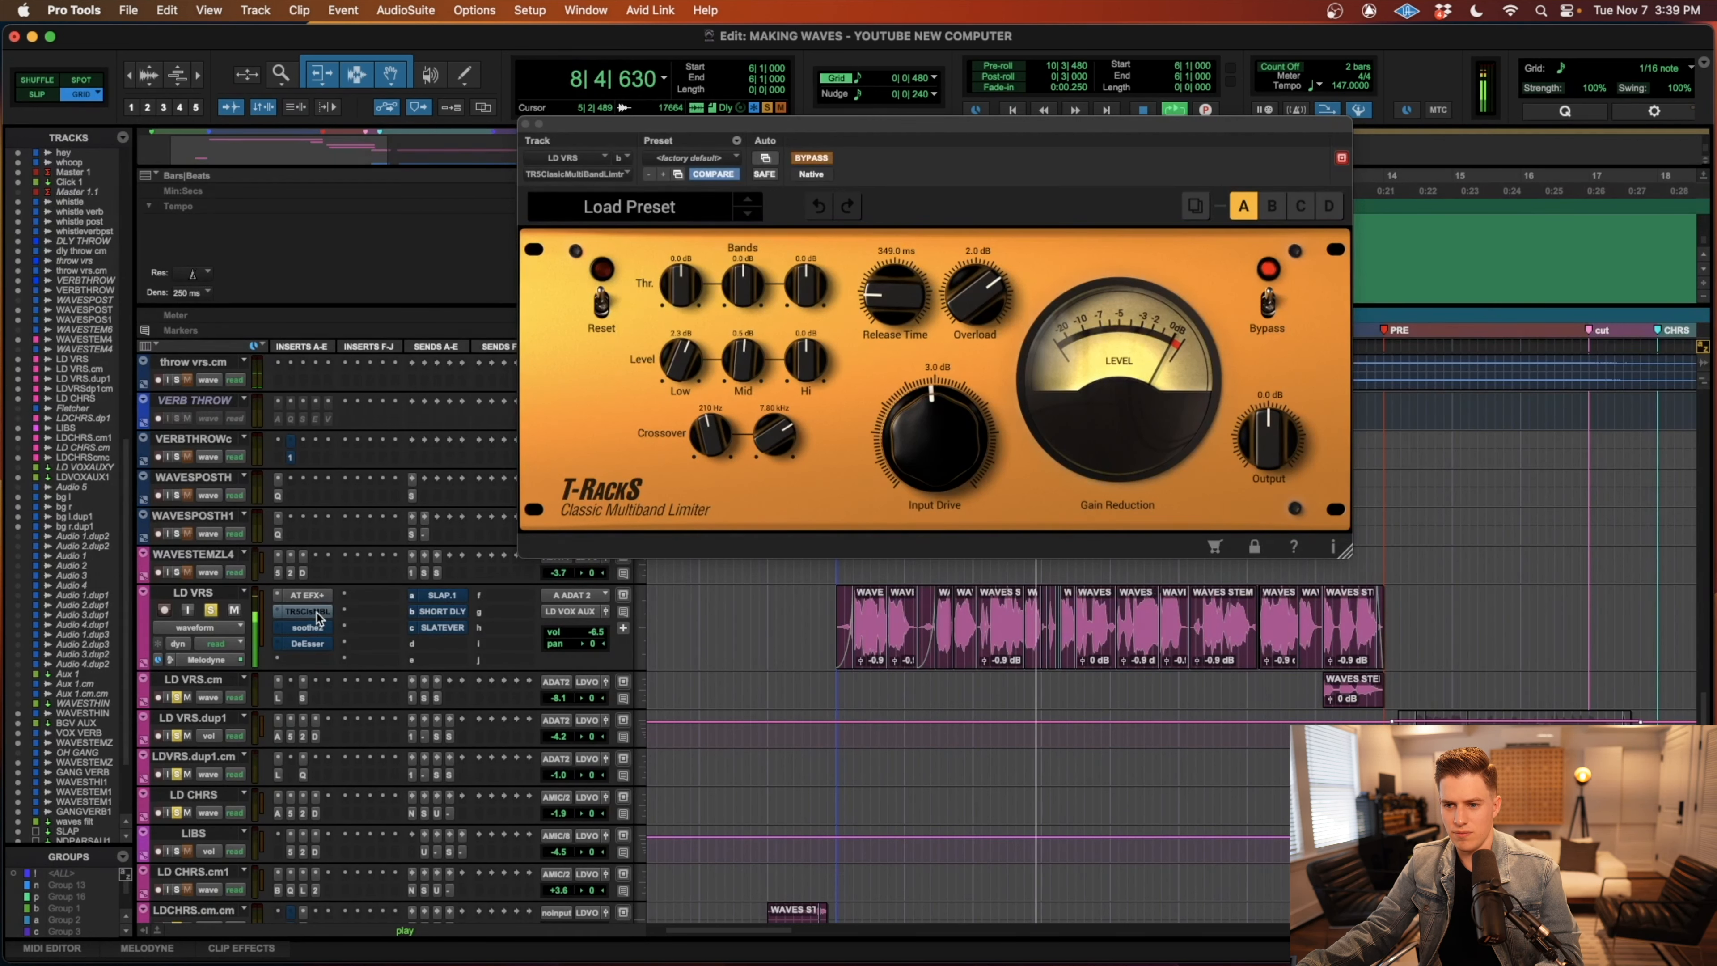
pyautogui.keyDown('super'); pyautogui.click(315, 612); pyautogui.keyUp('super')
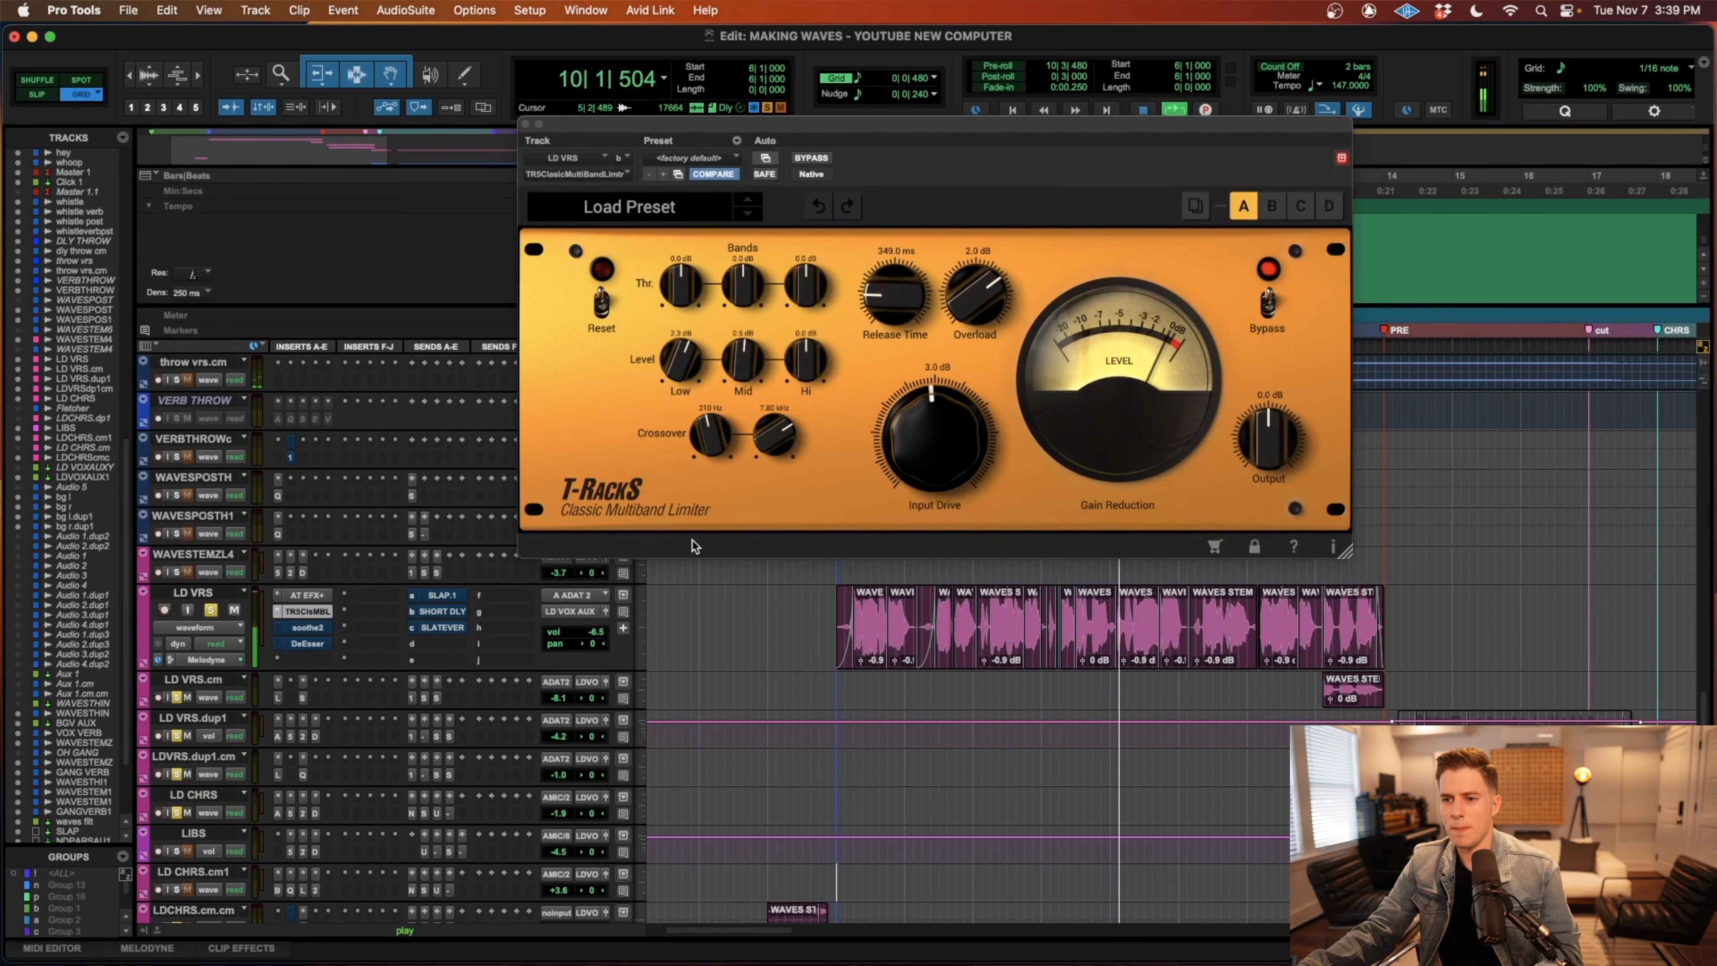
pyautogui.press('space')
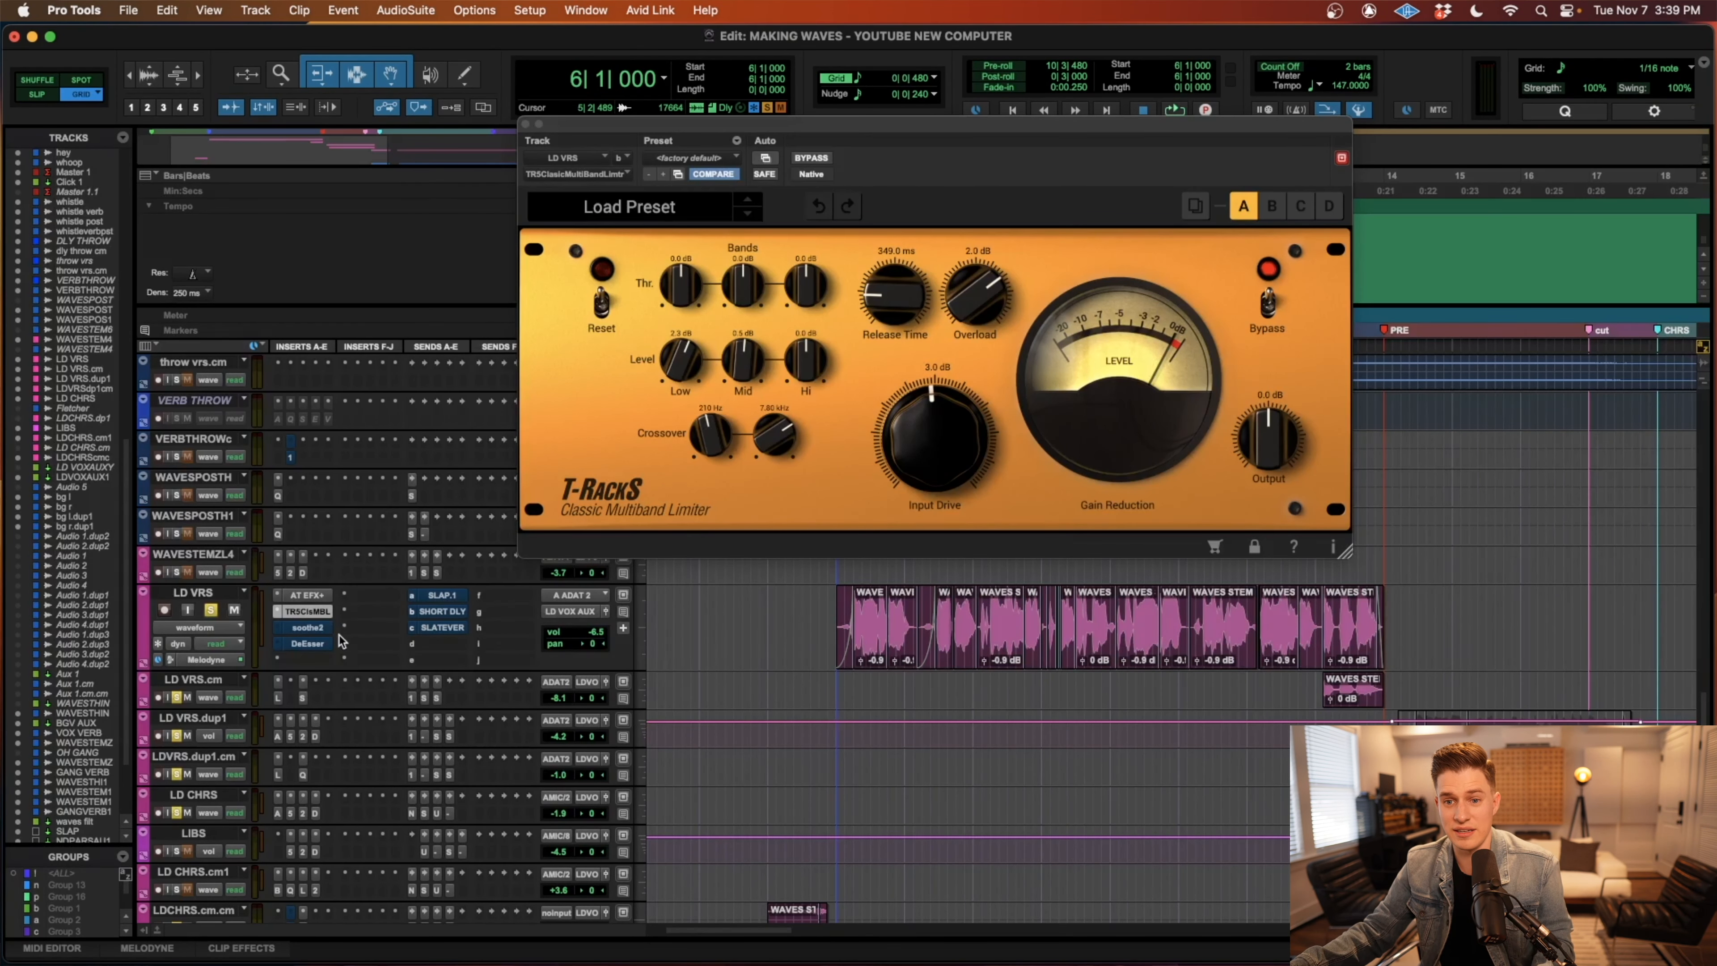
# Inspect the soothe2 and DeEsser inserts on LD VRS, and bypass the DeEsser
pyautogui.click(307, 627)
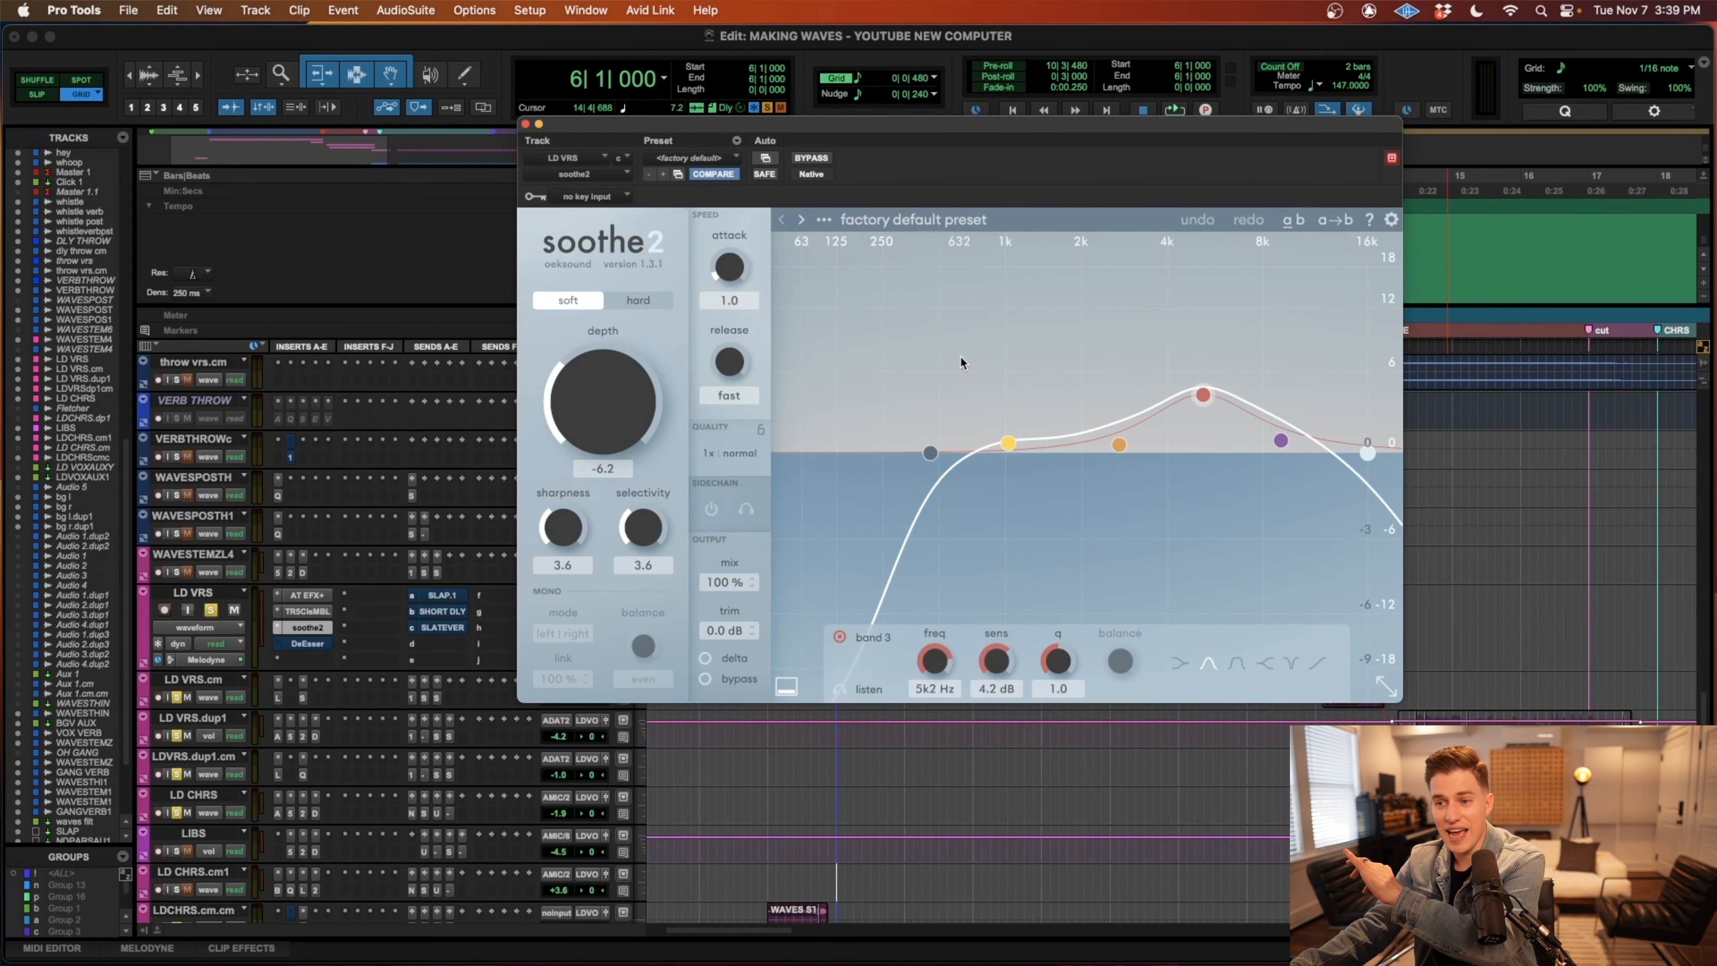
pyautogui.click(313, 645)
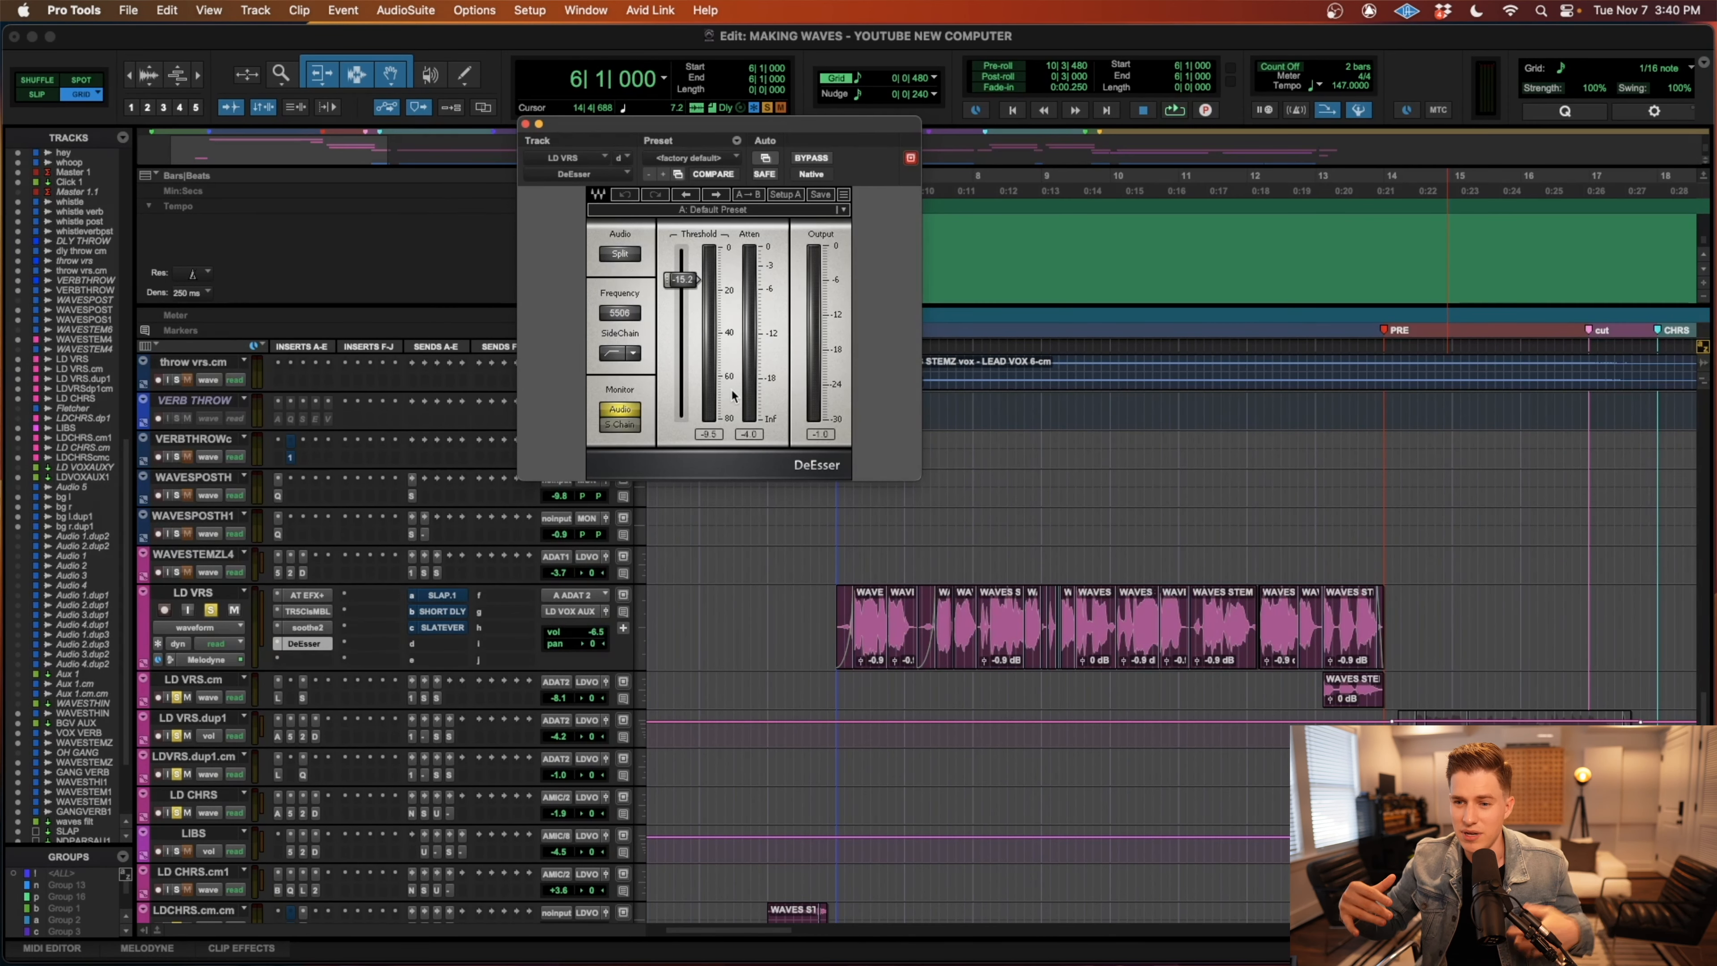
pyautogui.keyDown('super'); pyautogui.click(310, 641); pyautogui.keyUp('super')
pyautogui.click(832, 609)
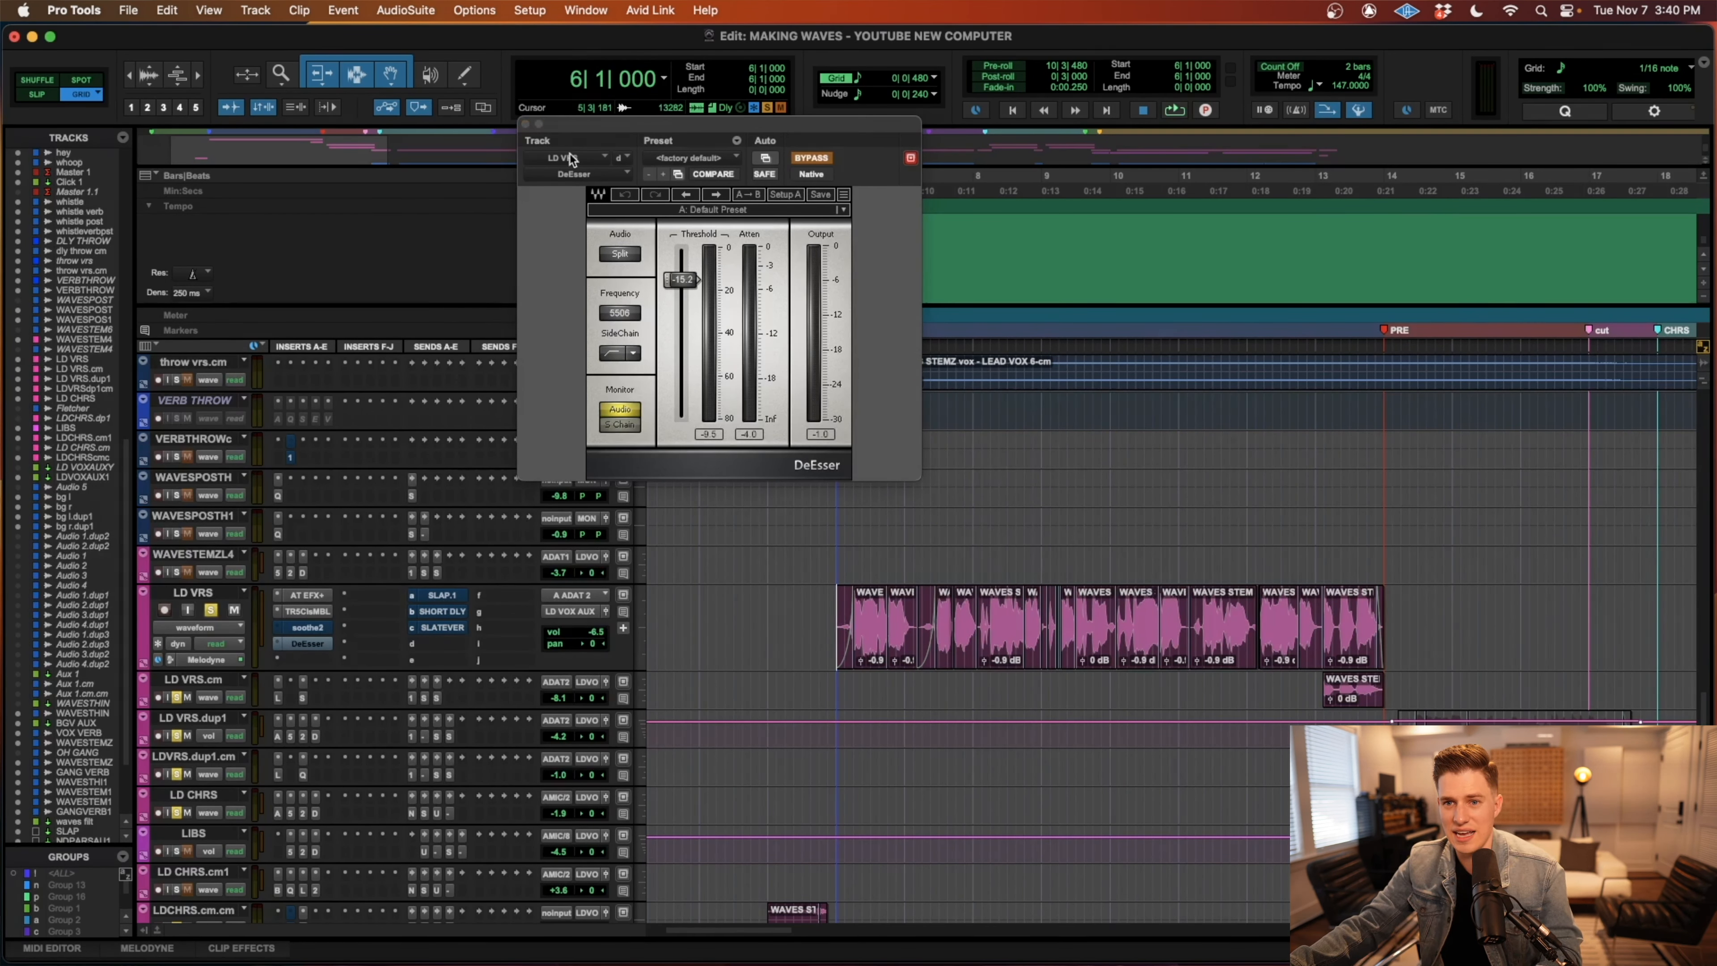
pyautogui.click(524, 124)
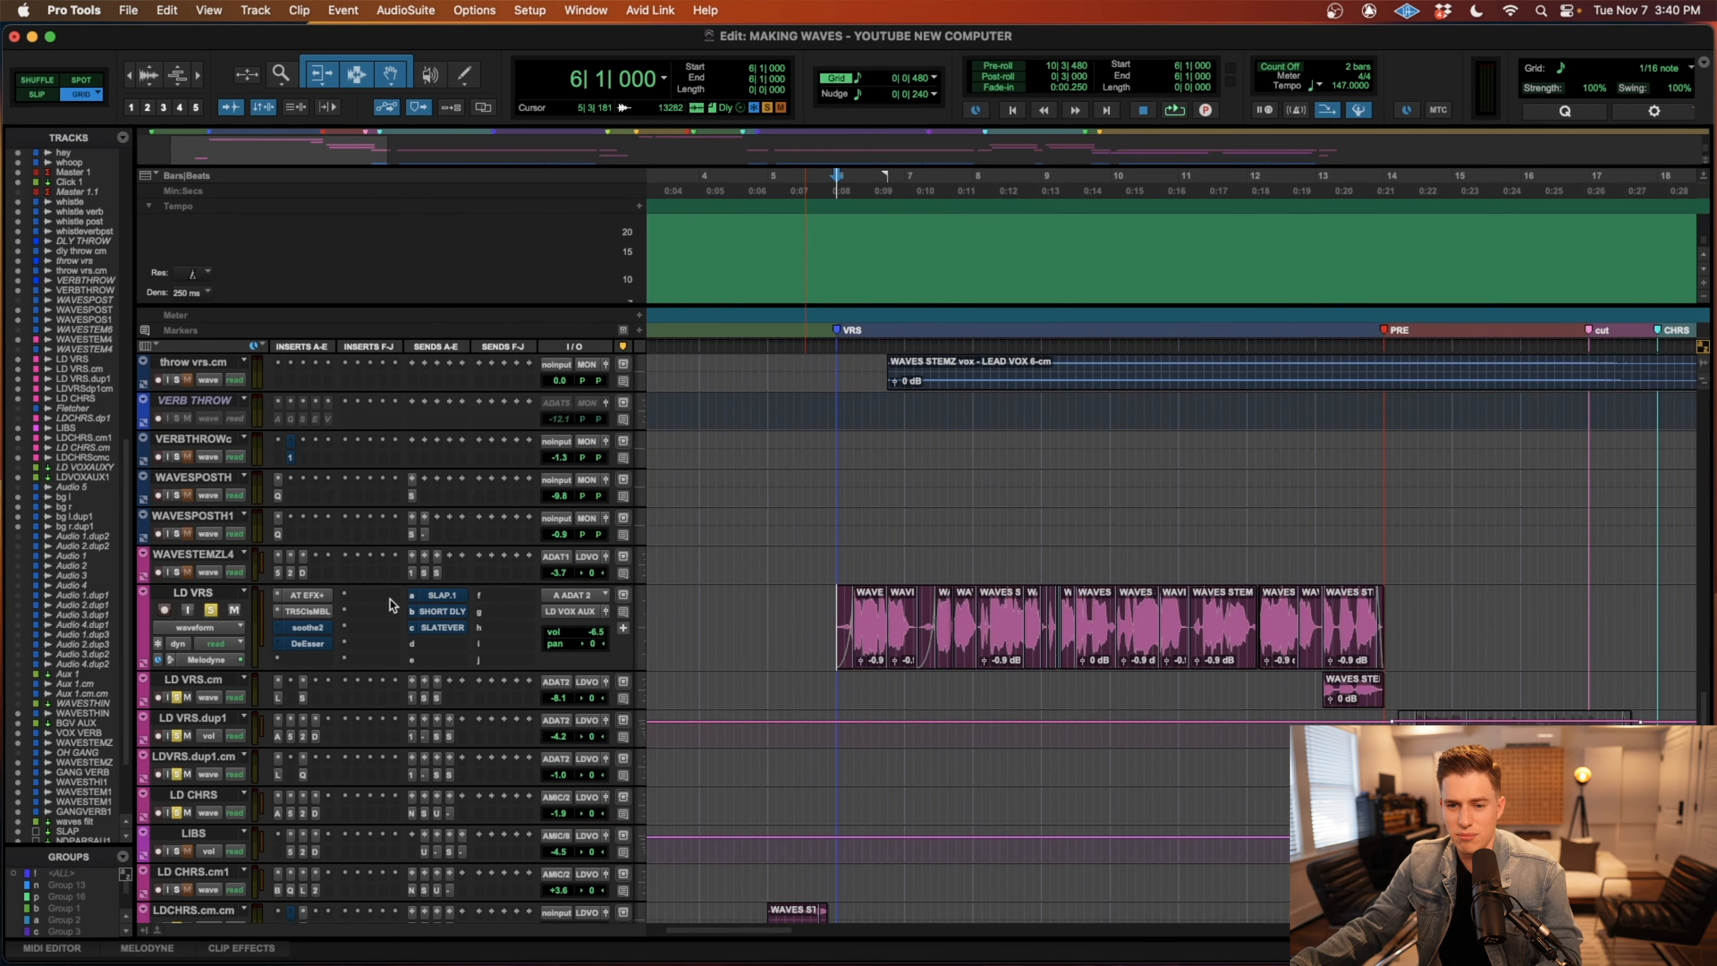
# Play the LD VRS verse vocal from bar 6 to audition the insert chain, and stop playback
pyautogui.press('space')
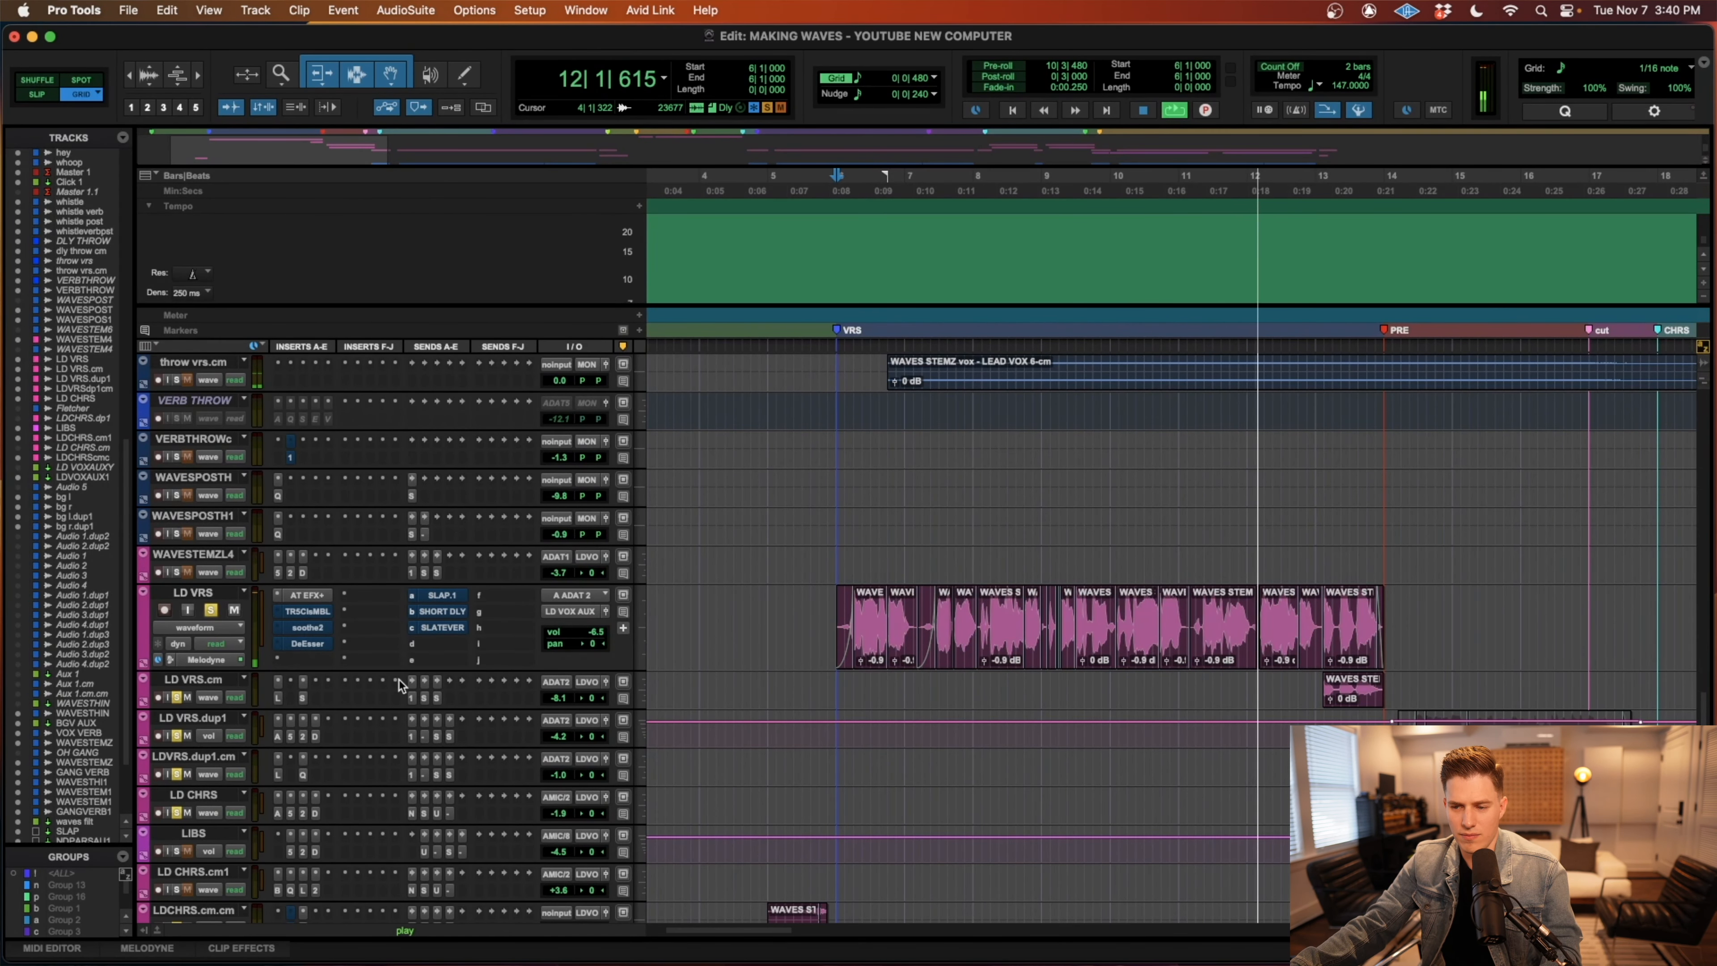
pyautogui.press('space')
pyautogui.scroll(-10, 396, 685)
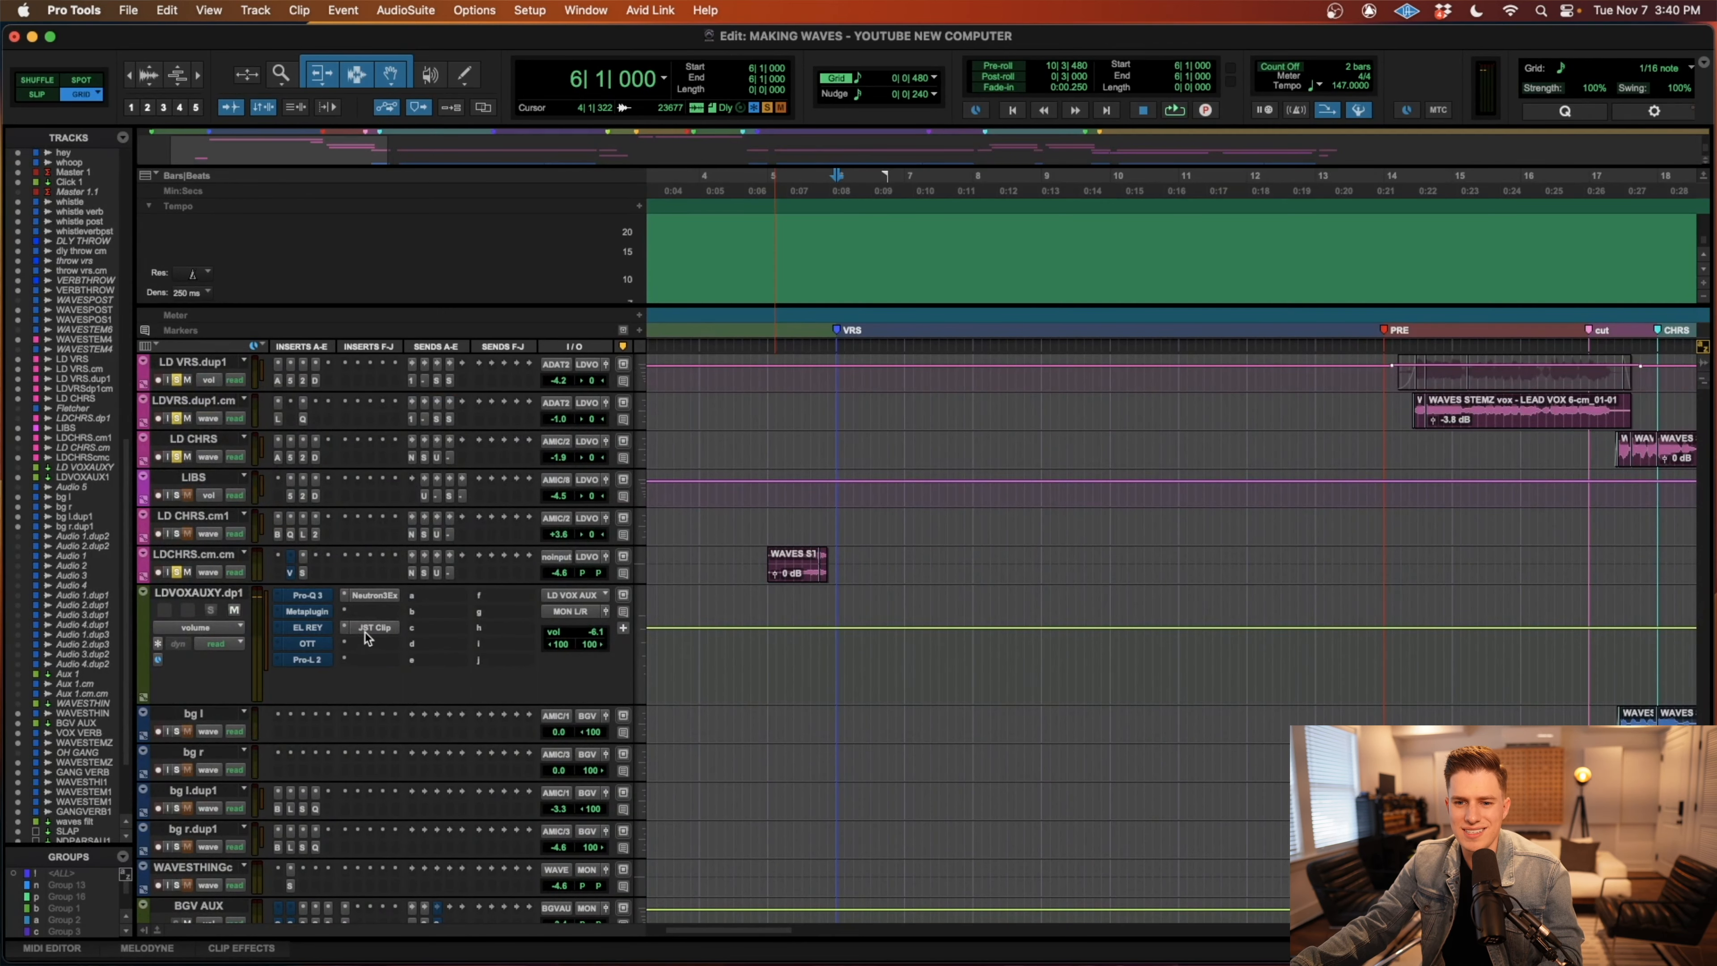
pyautogui.scroll(8, 825, 632)
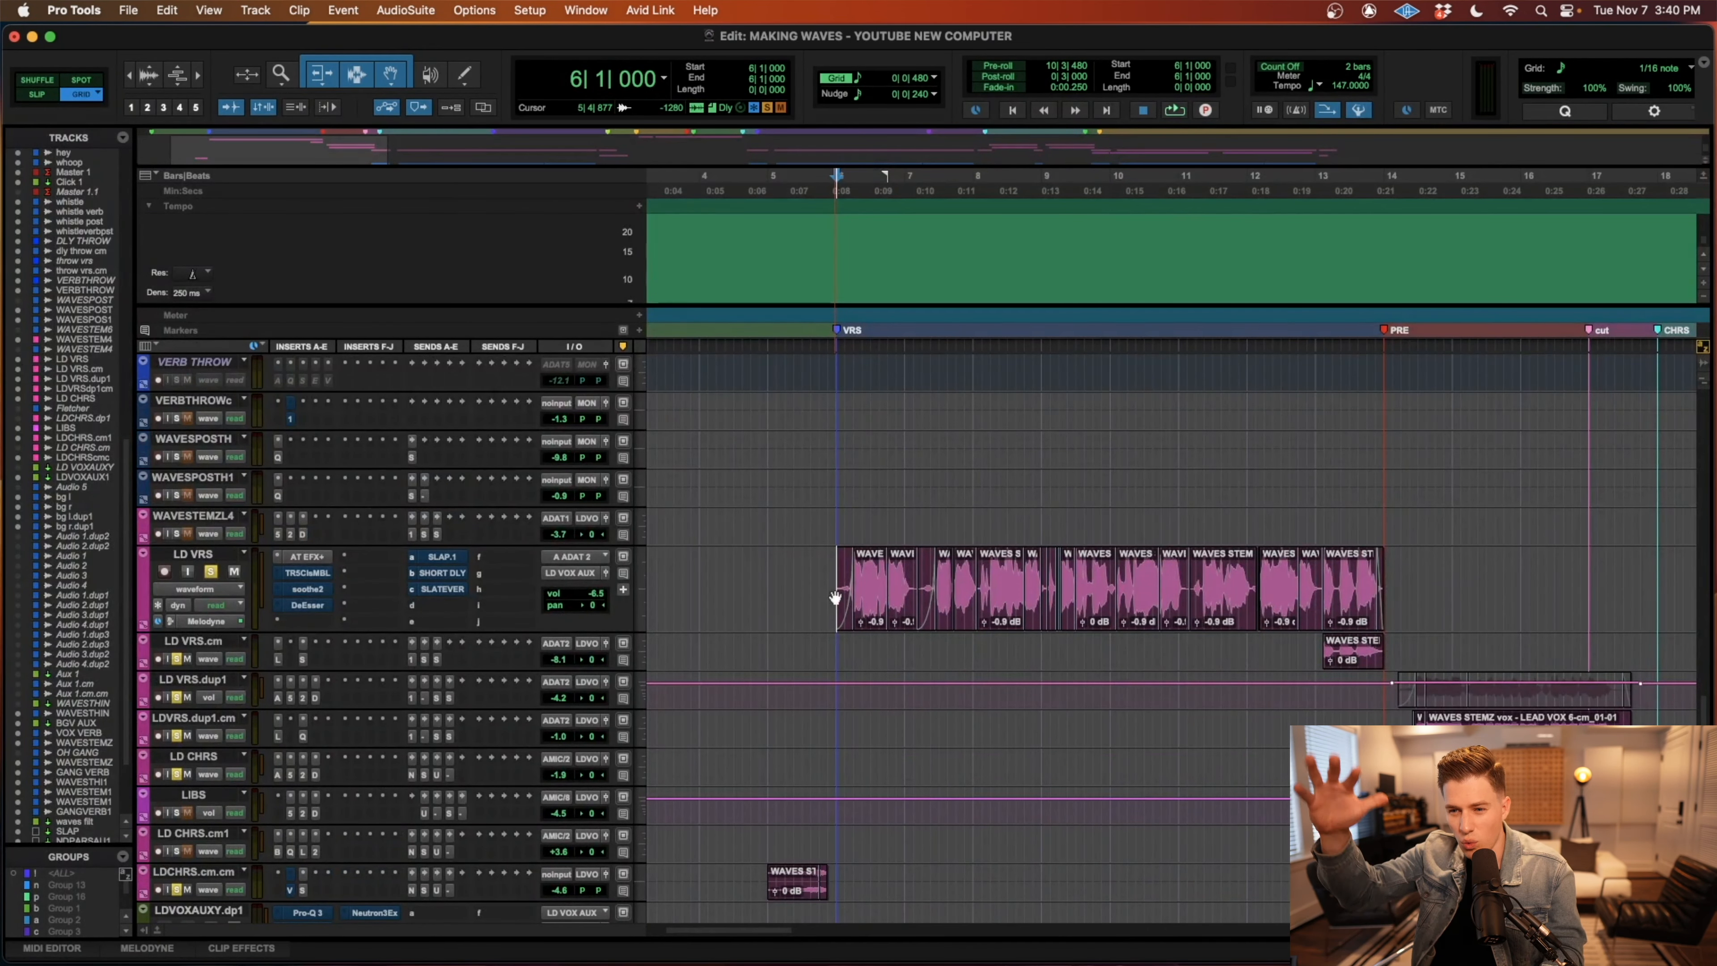
# Turn off solo on the LD VRS track and select its opening verse clips from 5|4|480 to 8|2|000
pyautogui.moveTo(837, 596); pyautogui.dragTo(1401, 589)
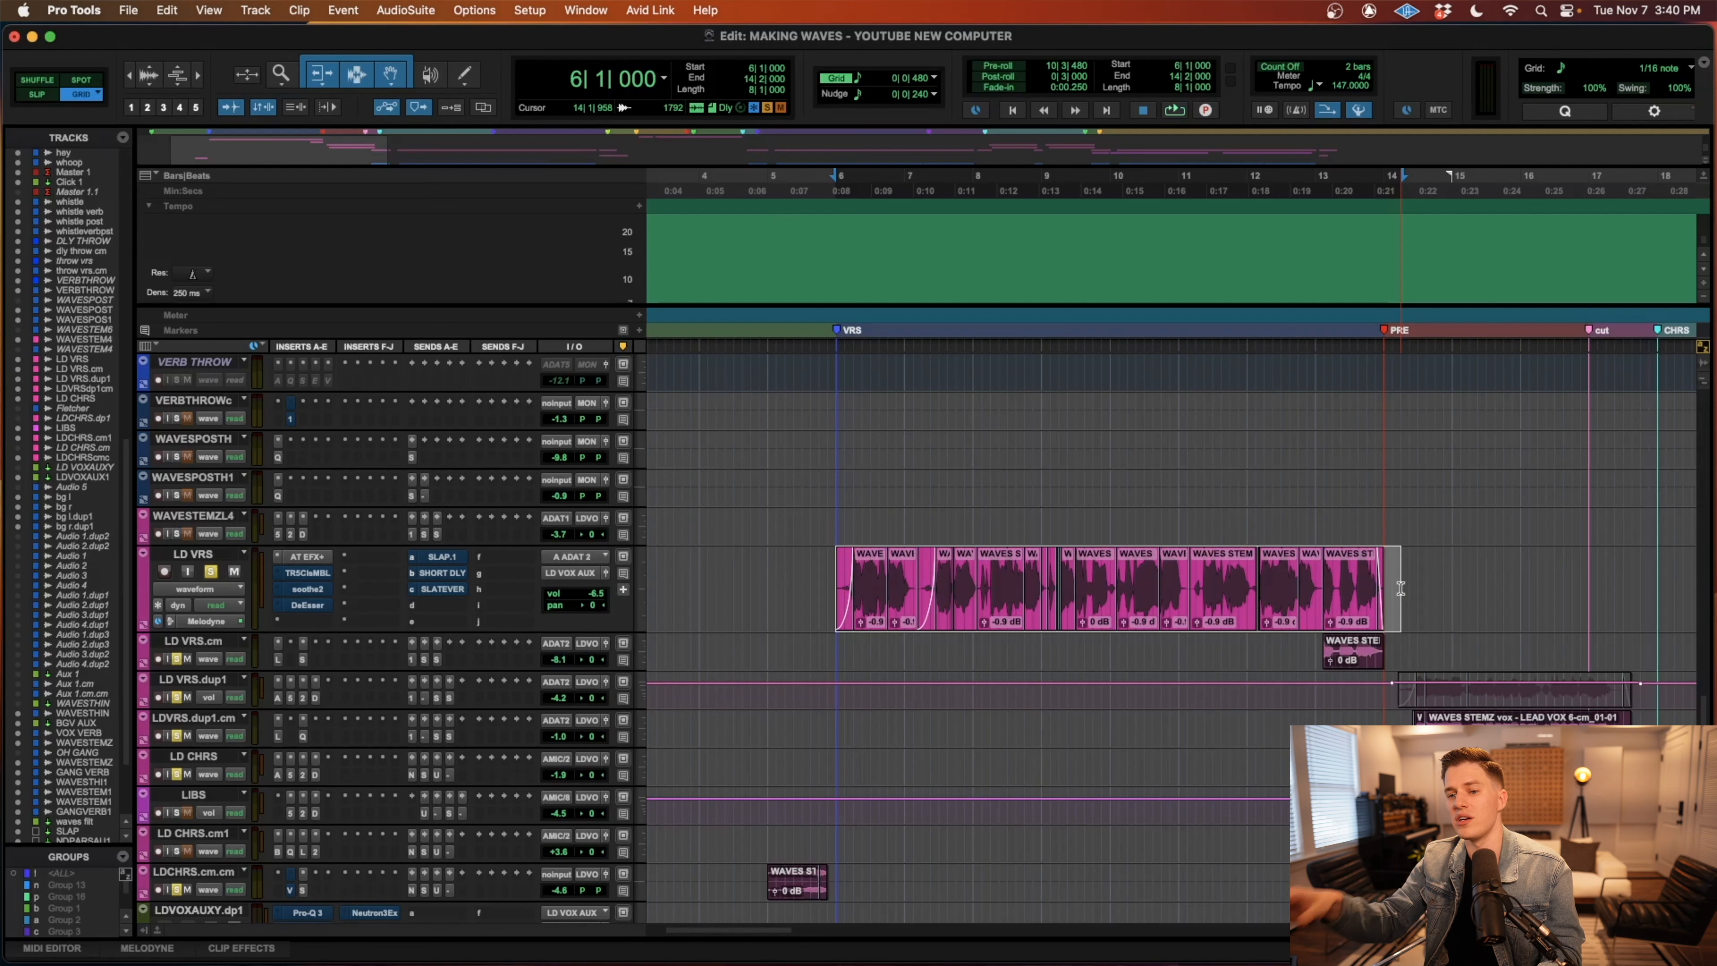
pyautogui.click(212, 573)
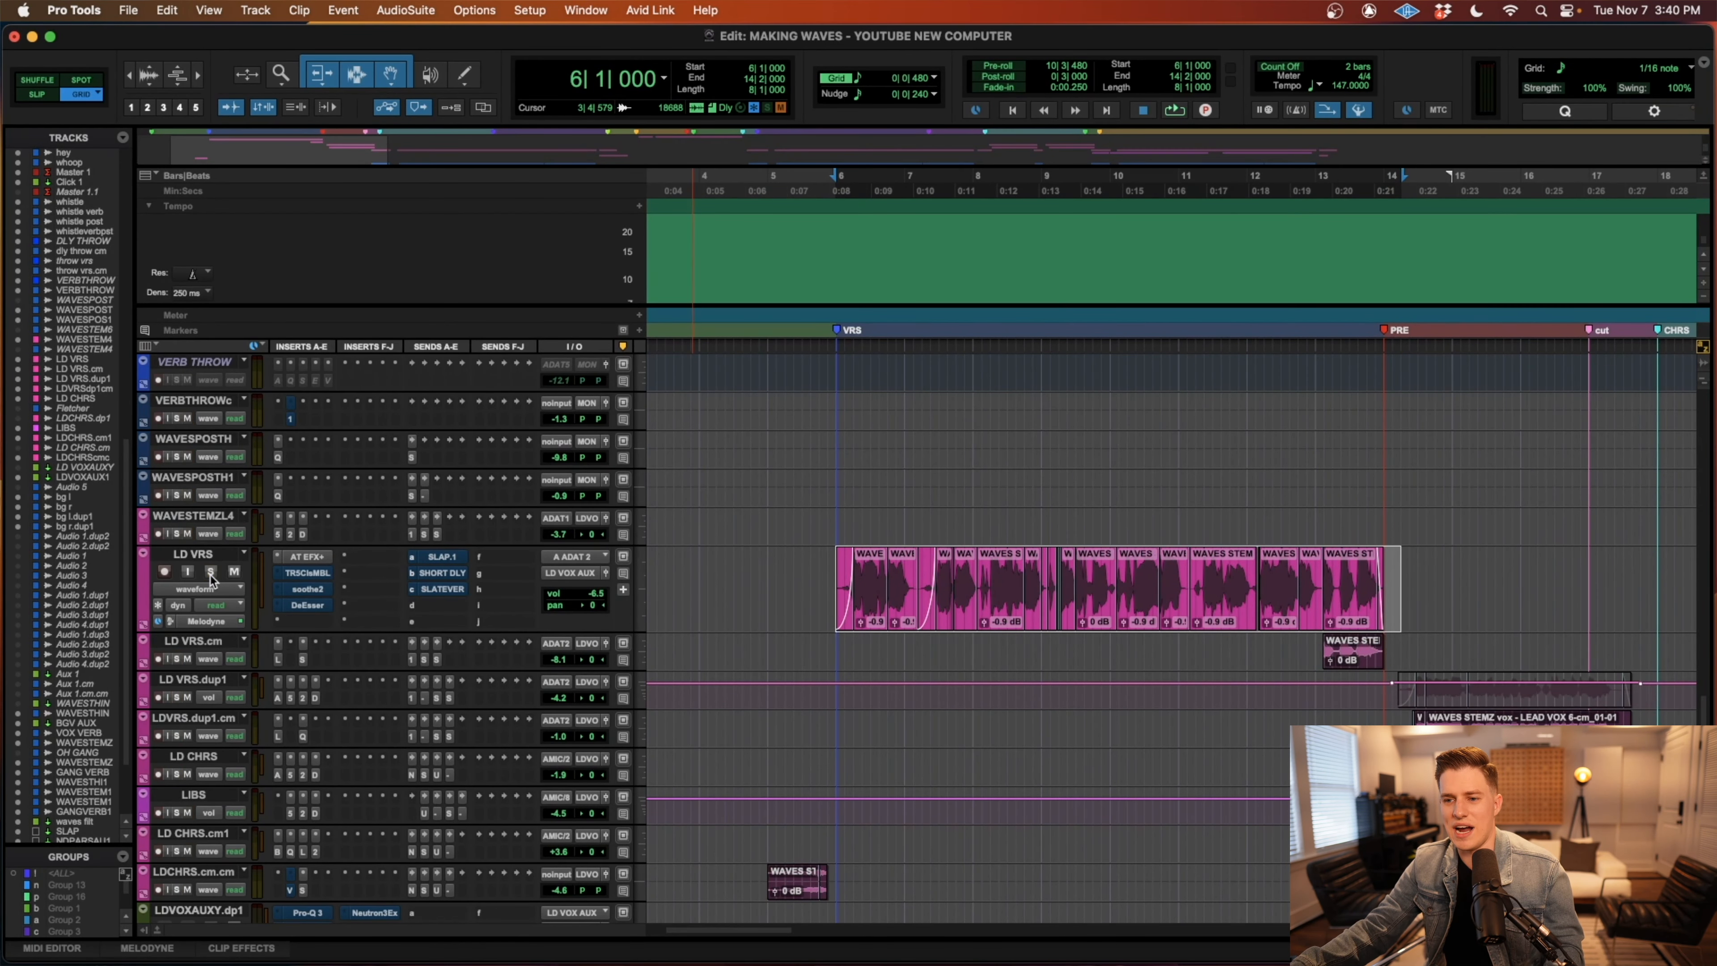
pyautogui.moveTo(831, 579); pyautogui.dragTo(990, 578)
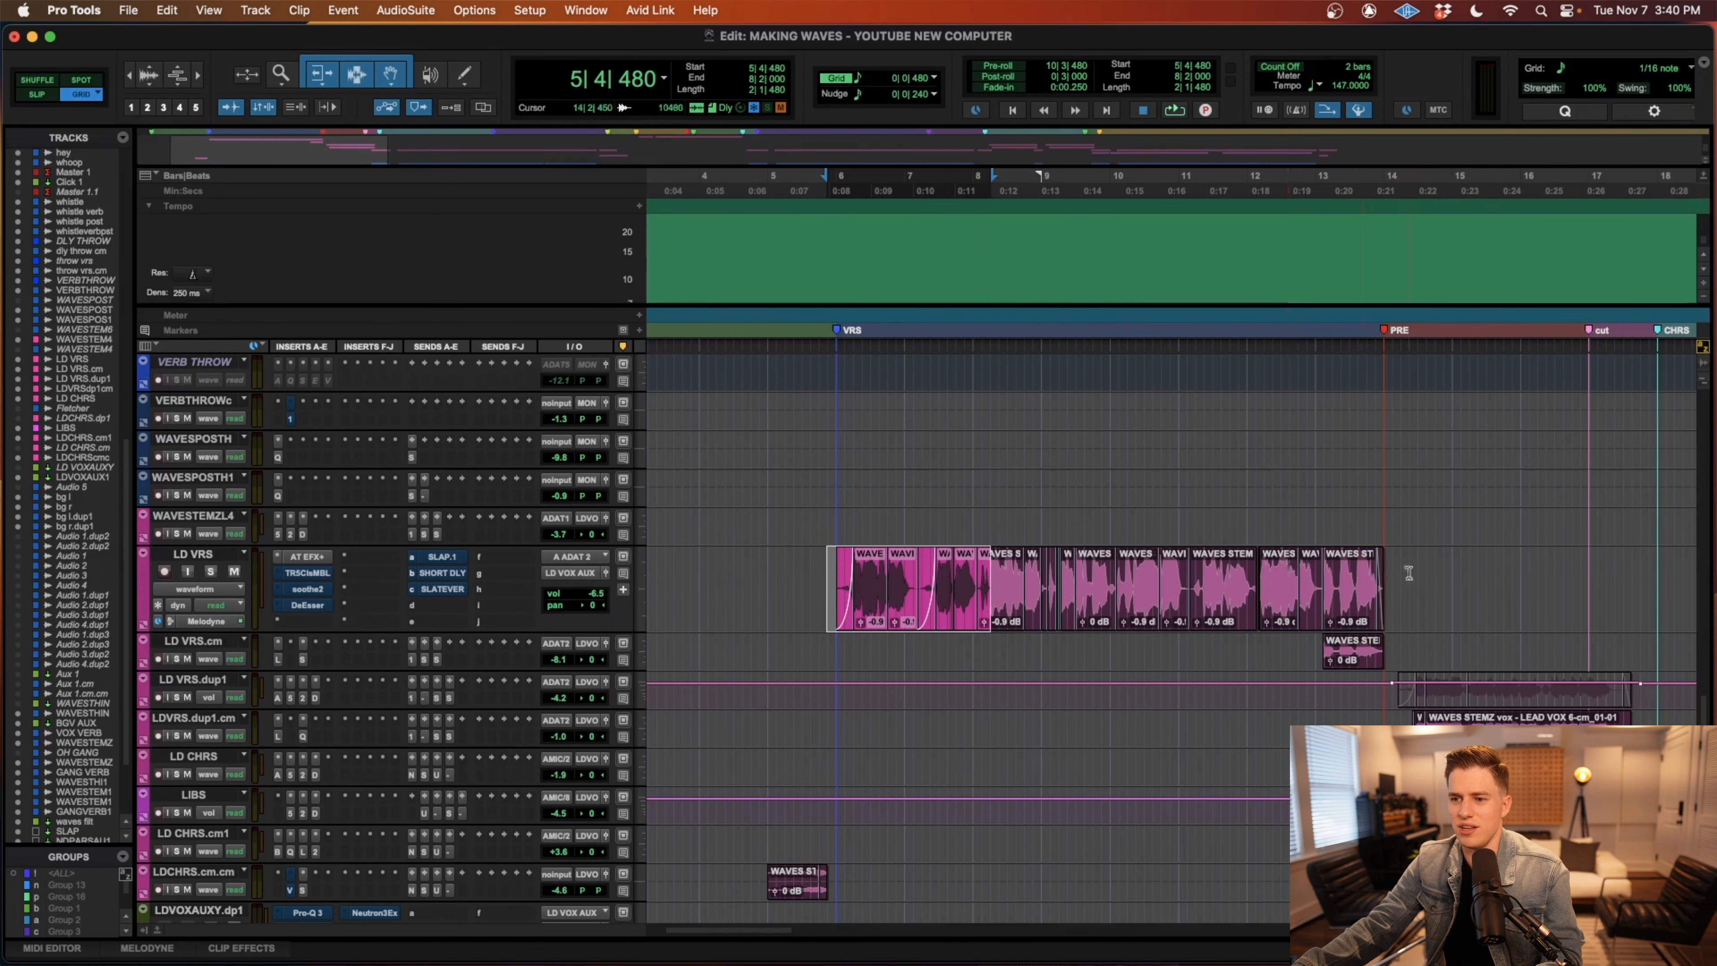
# Select the LD VRS verse from 6|1|000 to 14|2|000 and play it while reactivating the bypassed inserts, and stop playback
pyautogui.moveTo(1400, 579); pyautogui.dragTo(839, 586)
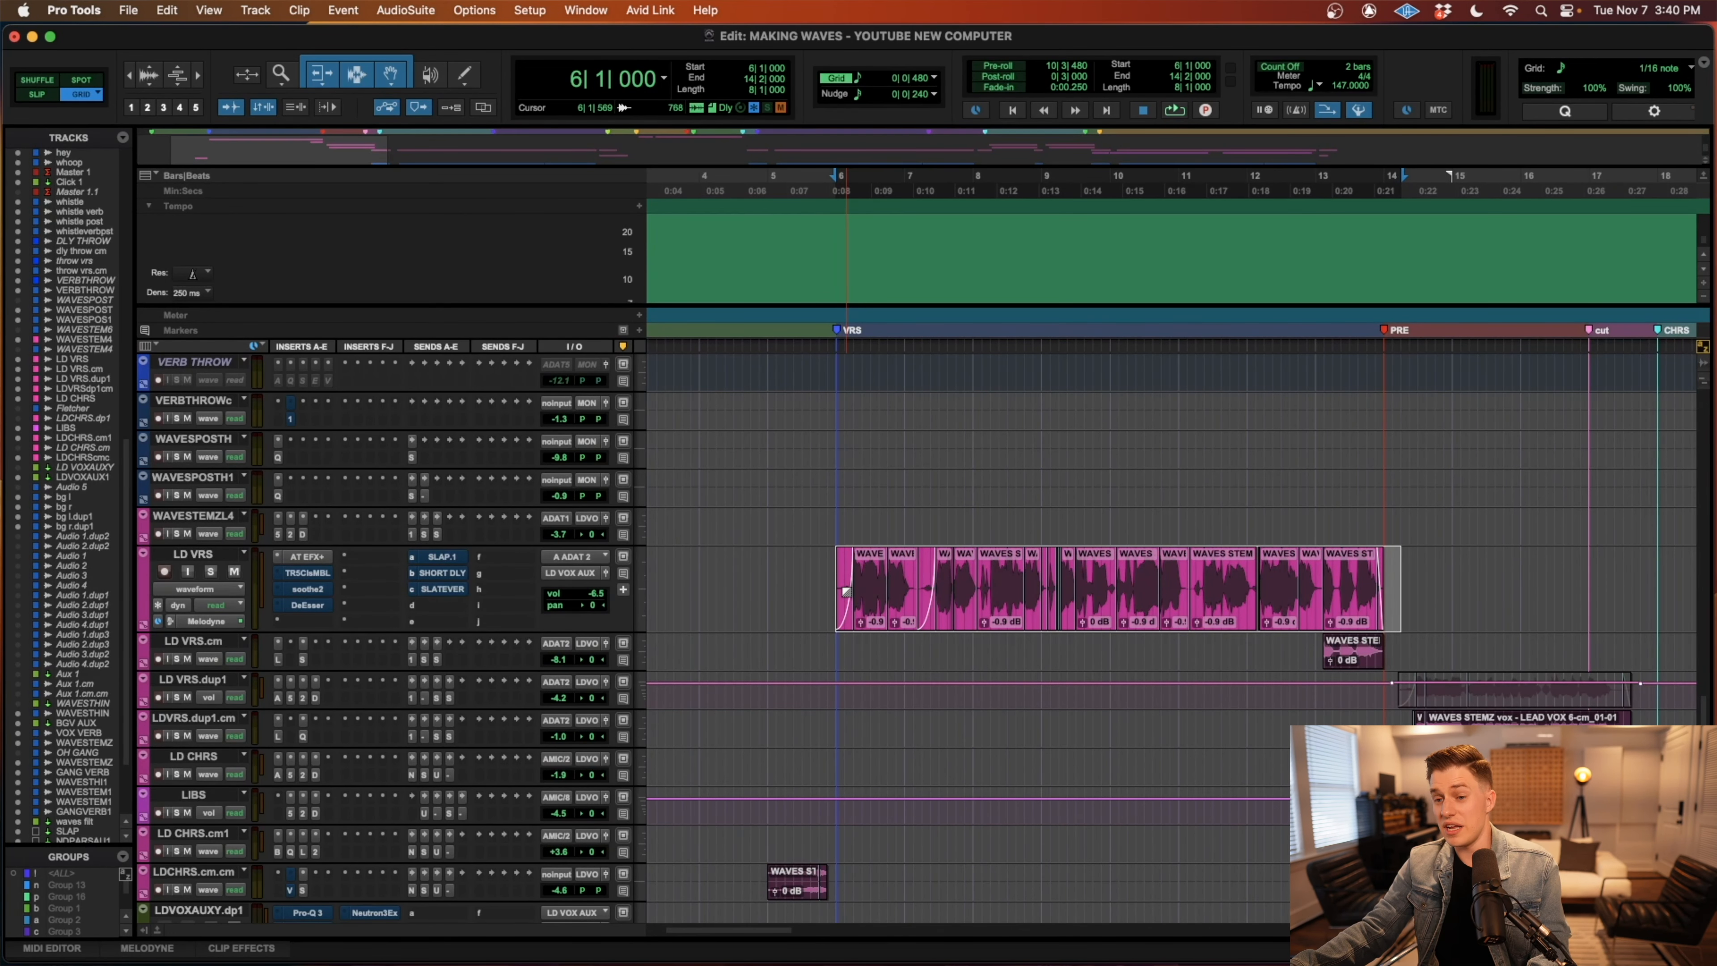
pyautogui.press('space')
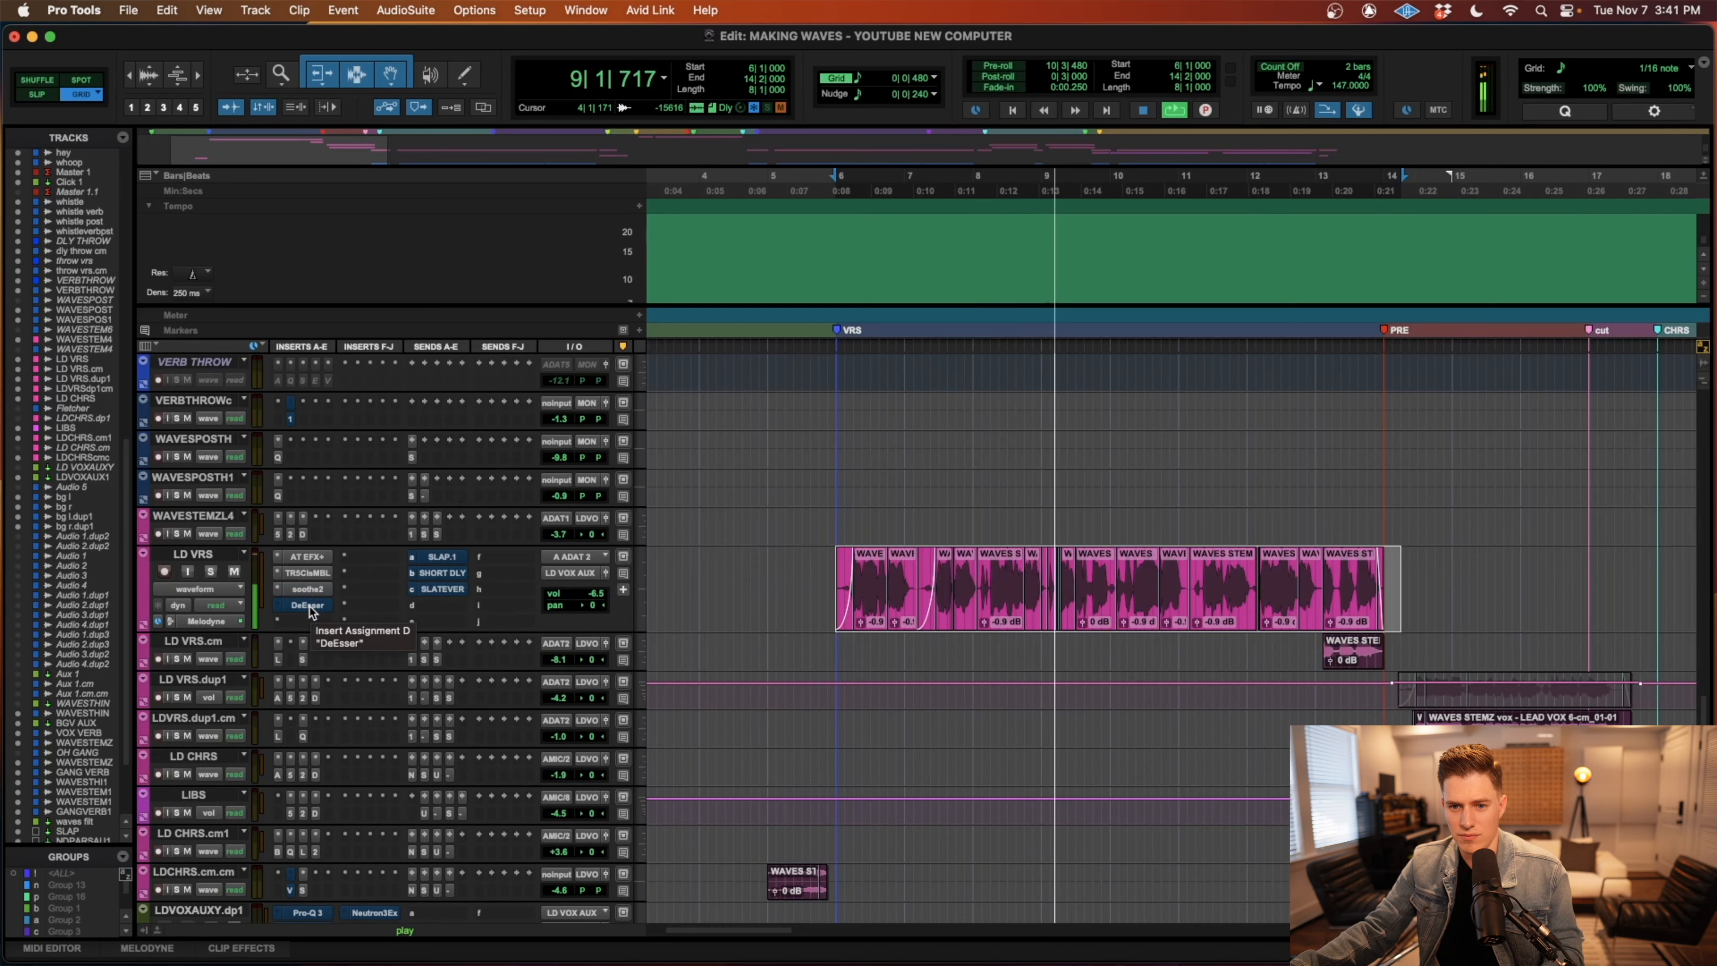
pyautogui.scroll(-5, 313, 643)
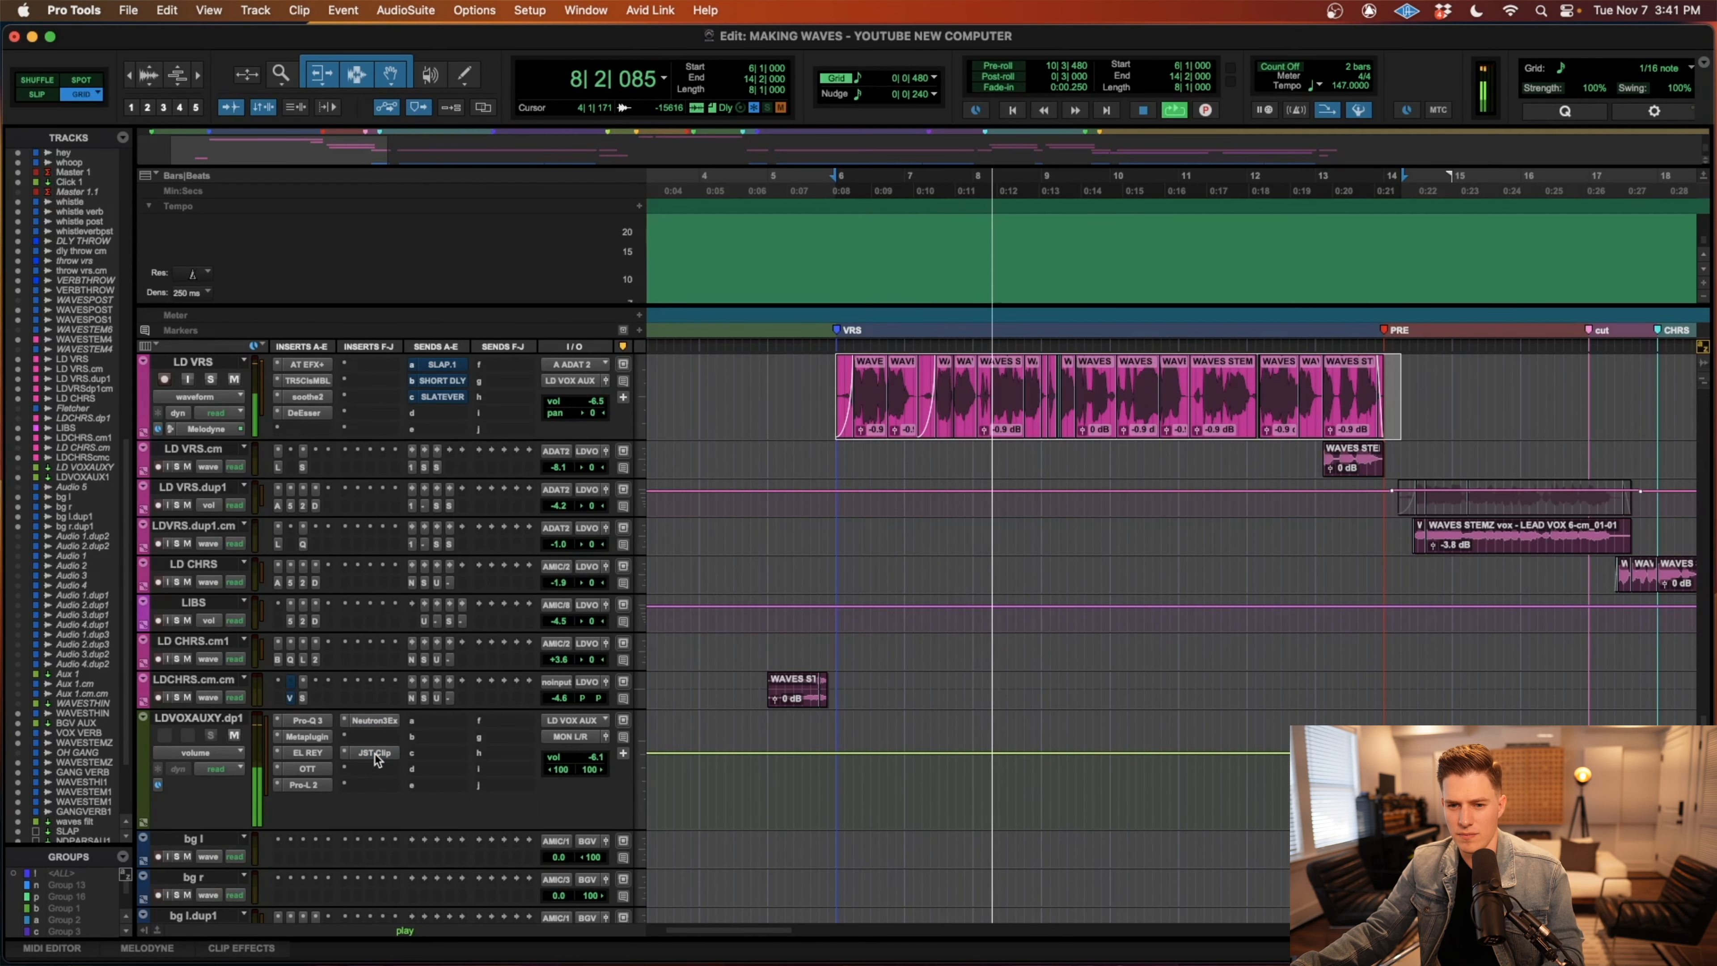
pyautogui.scroll(6, 376, 759)
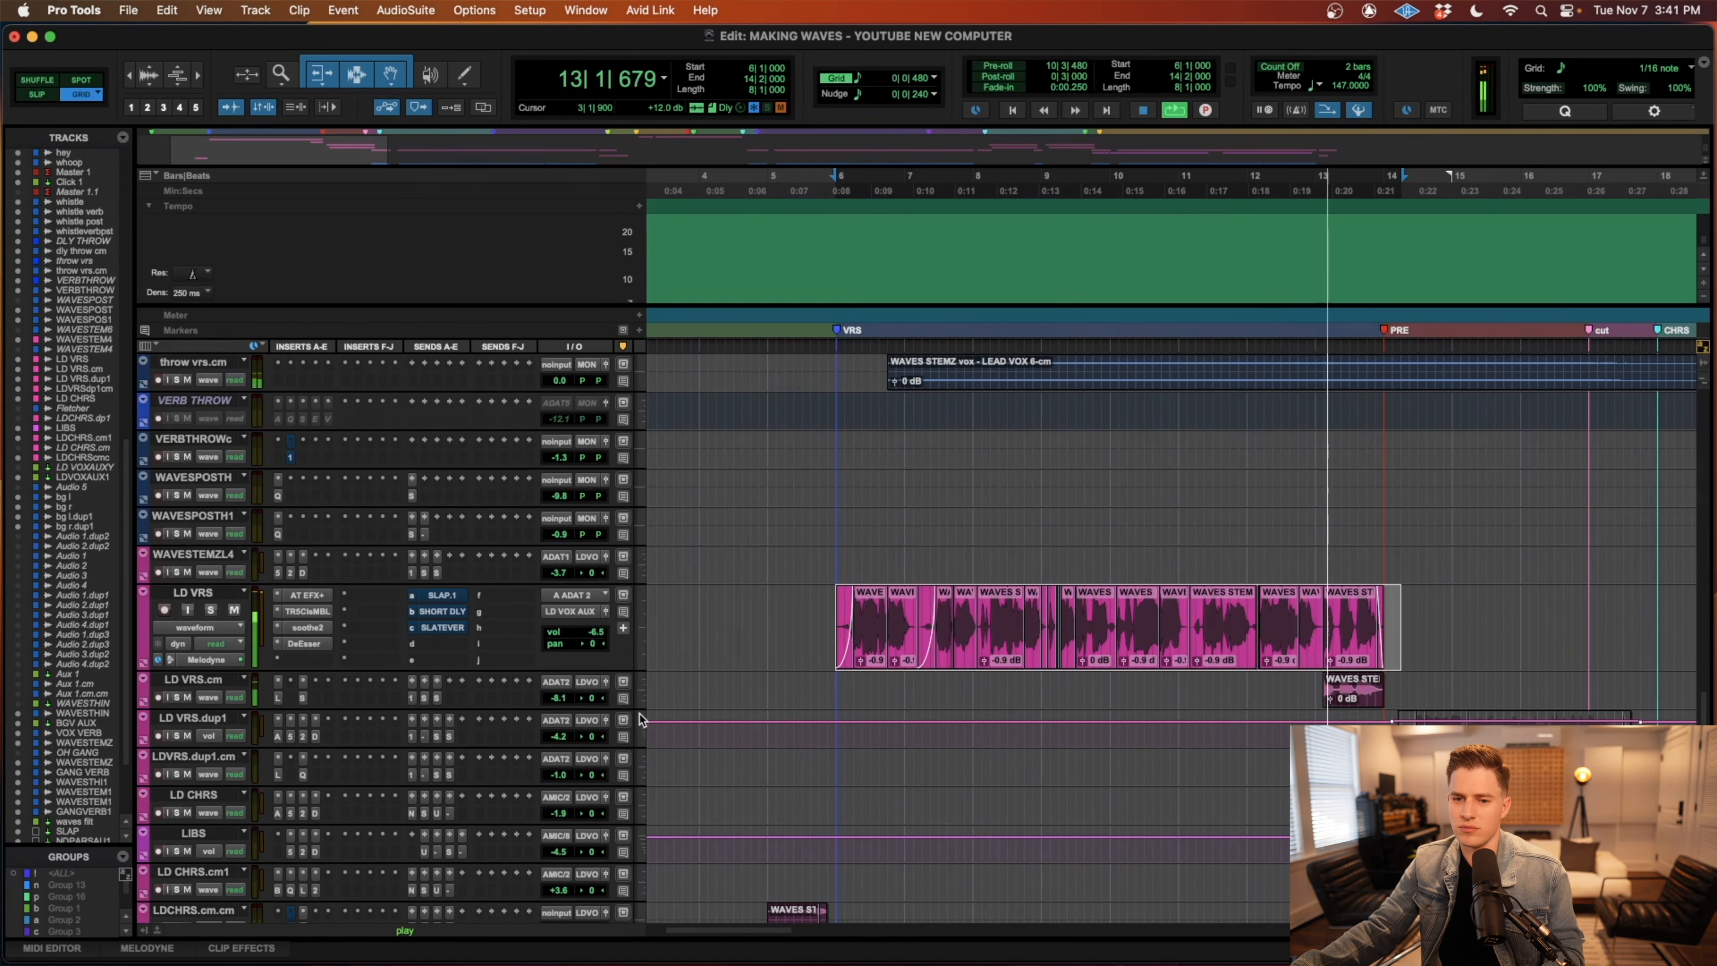
pyautogui.press('space')
# Open the SLAP.1, SHORT DLY and SLATE VERB sends on LD VRS, unmute all three, and close the send window
pyautogui.click(446, 598)
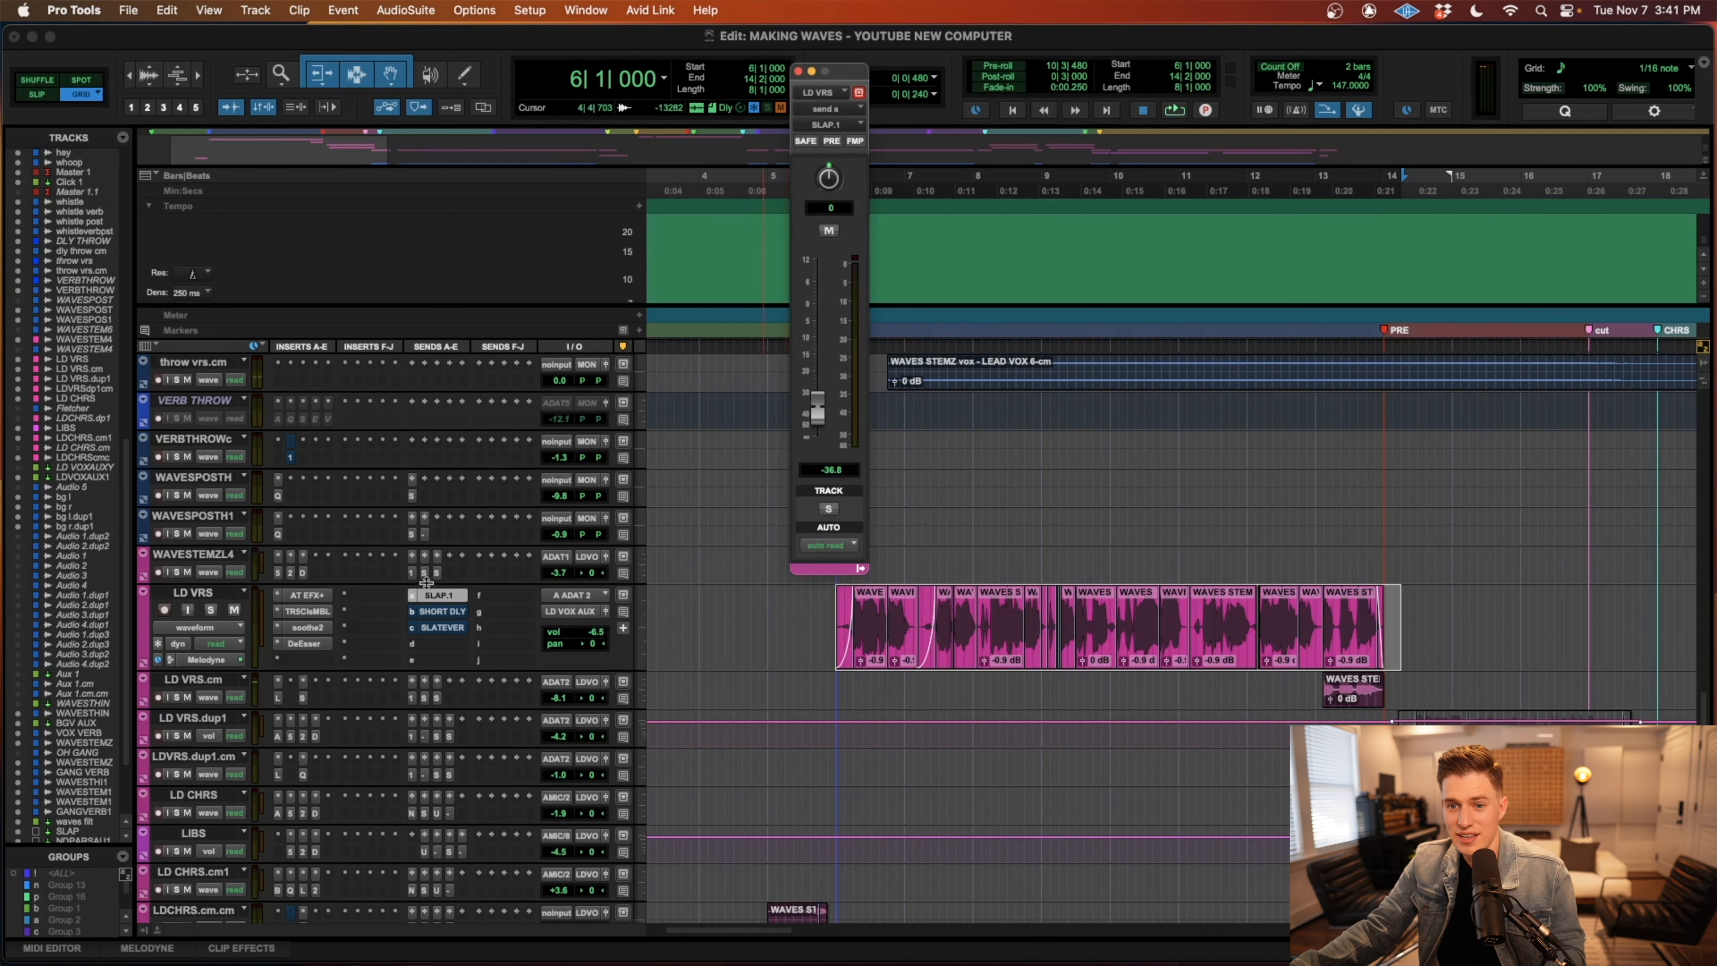
pyautogui.click(436, 612)
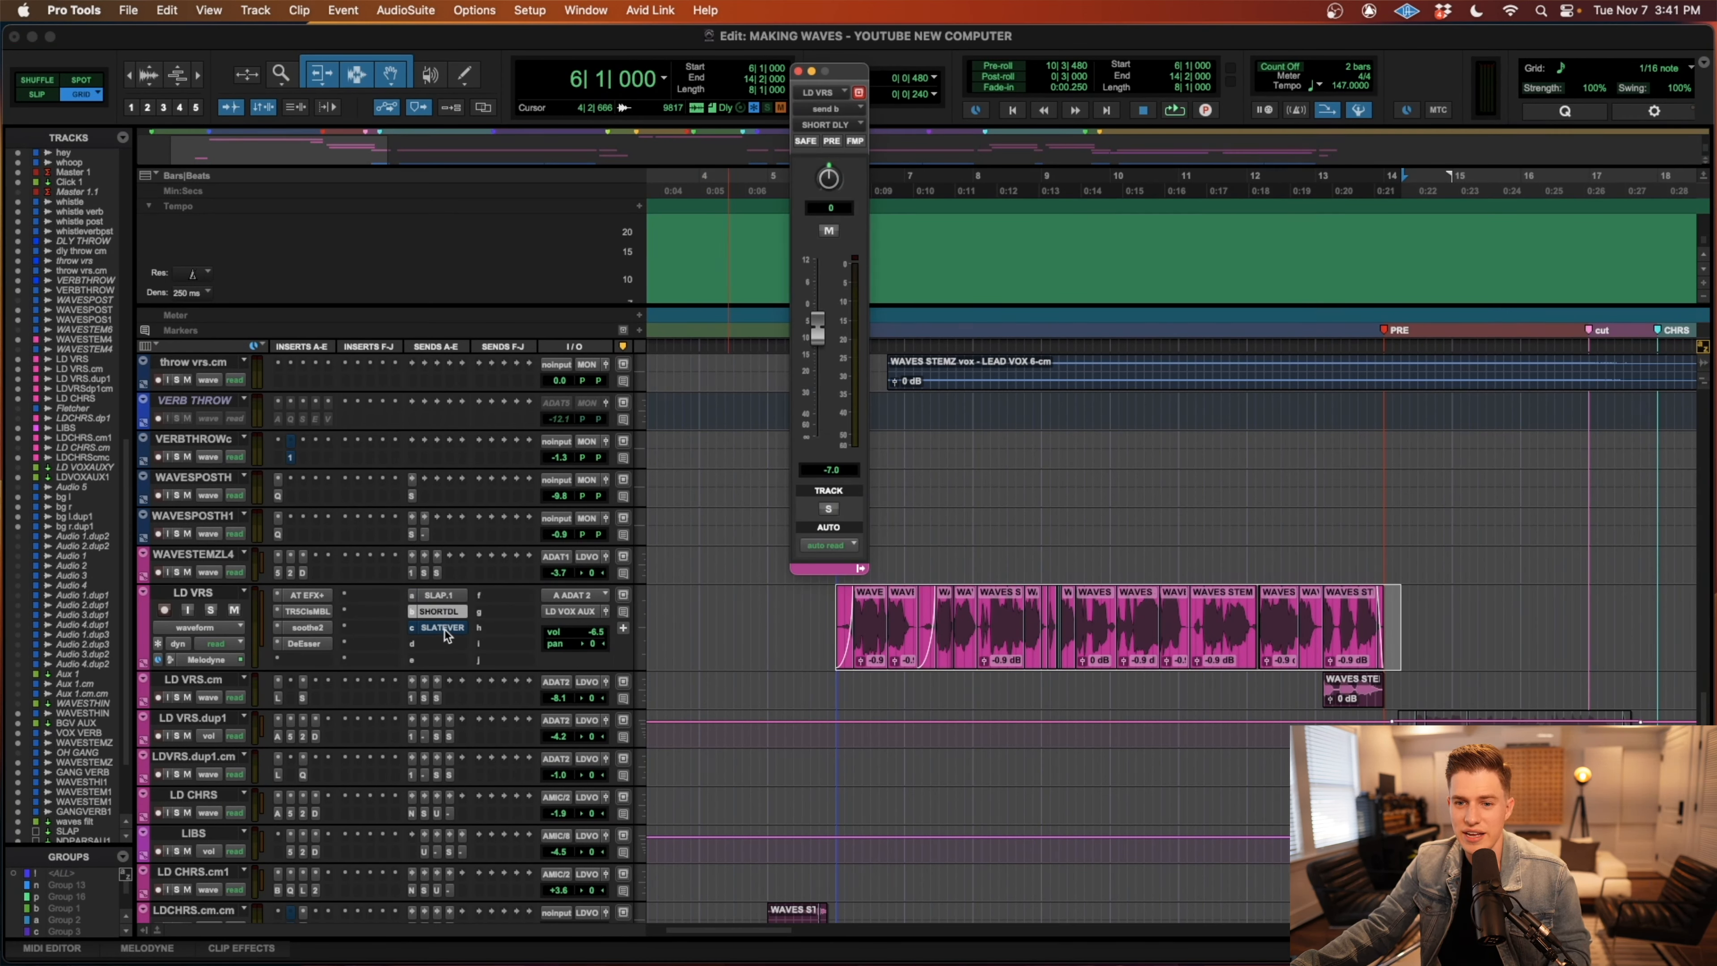
pyautogui.click(444, 628)
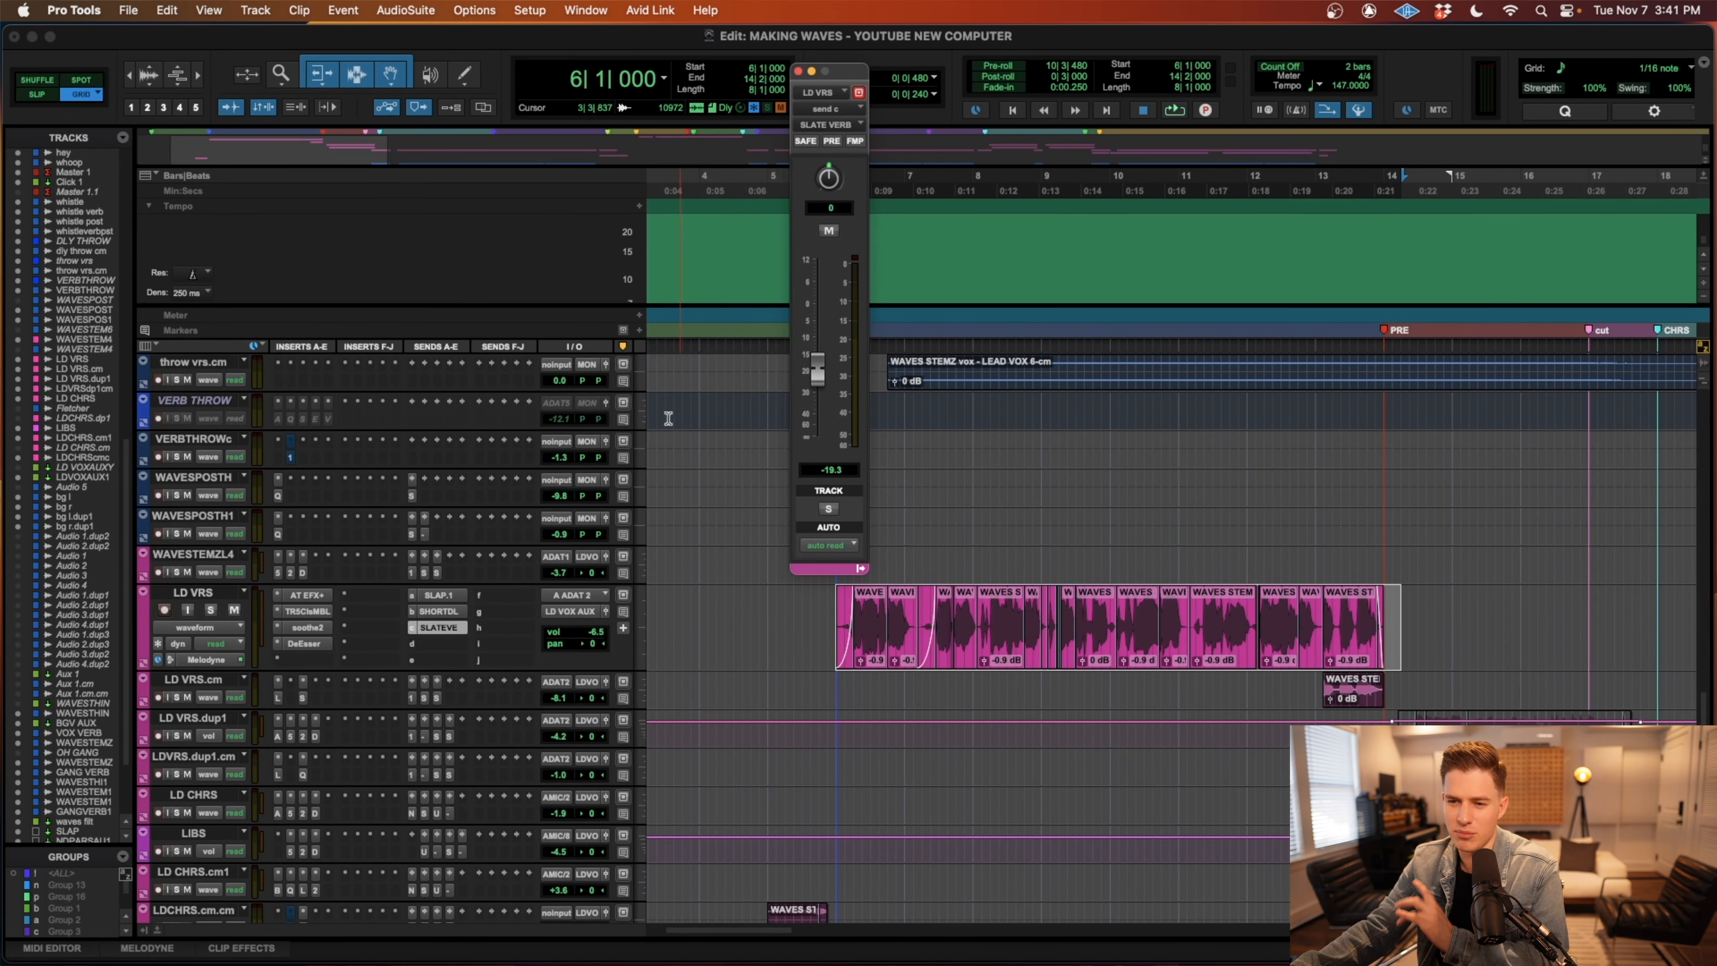
pyautogui.click(798, 71)
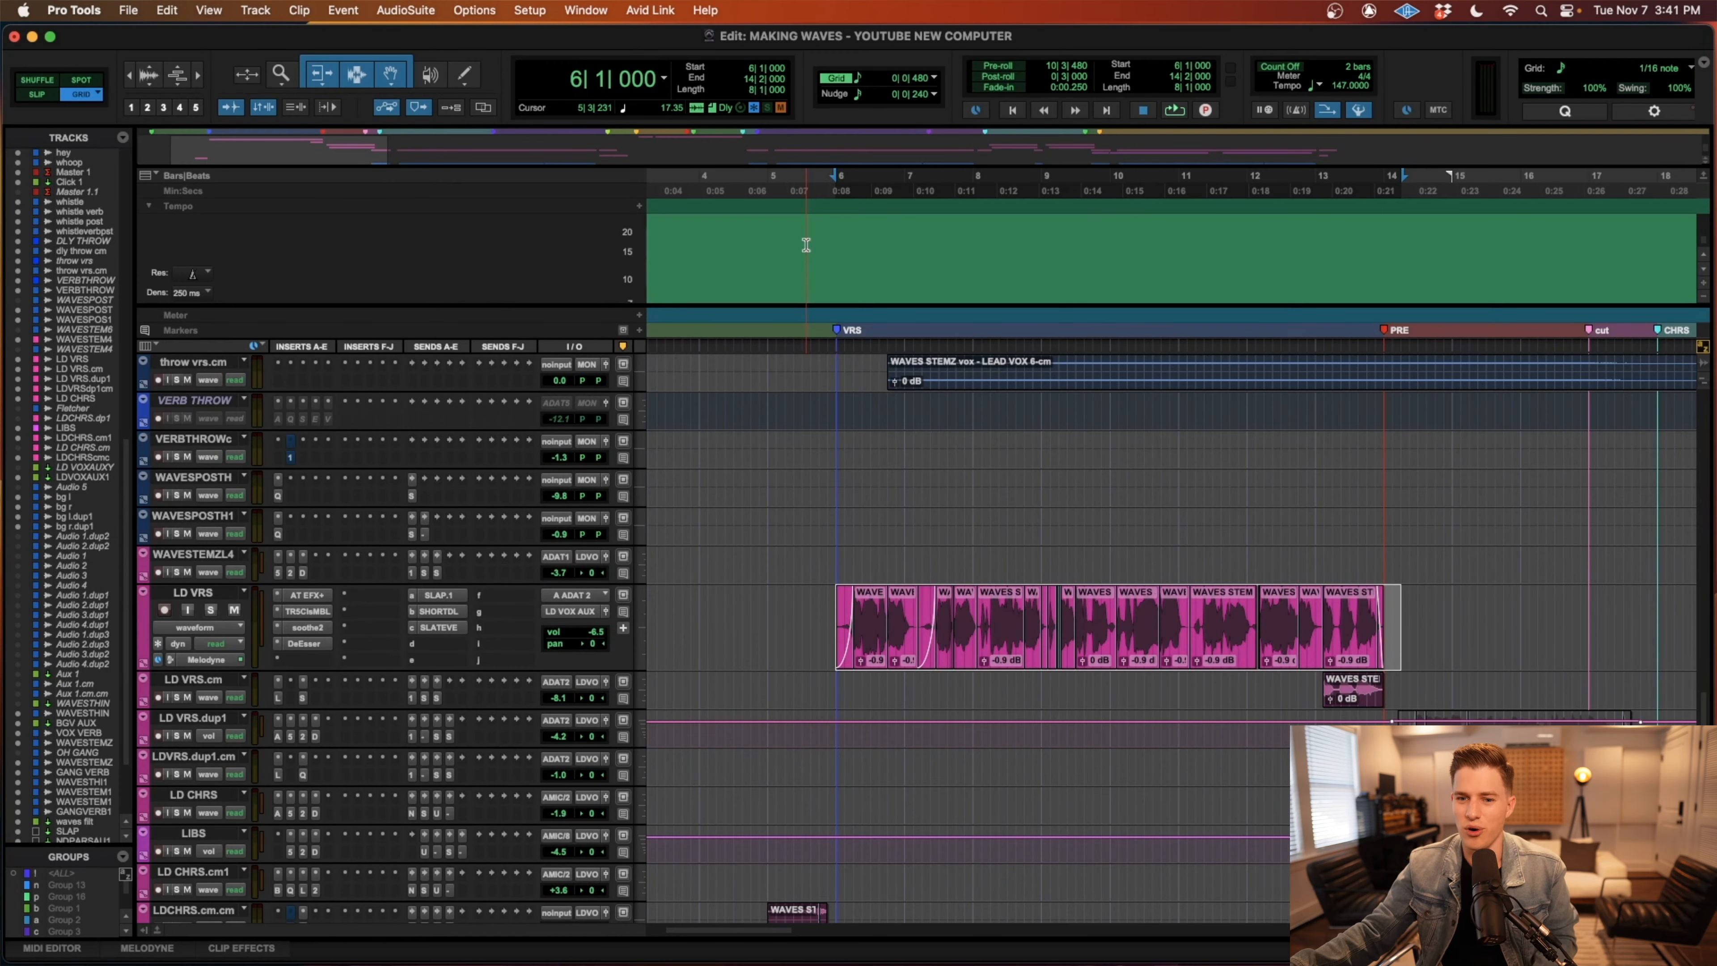
# Play the LD VRS verse from 6|1|000 to audition the vocal with its slap, short delay and reverb sends active
pyautogui.scroll(-5, 279, 561)
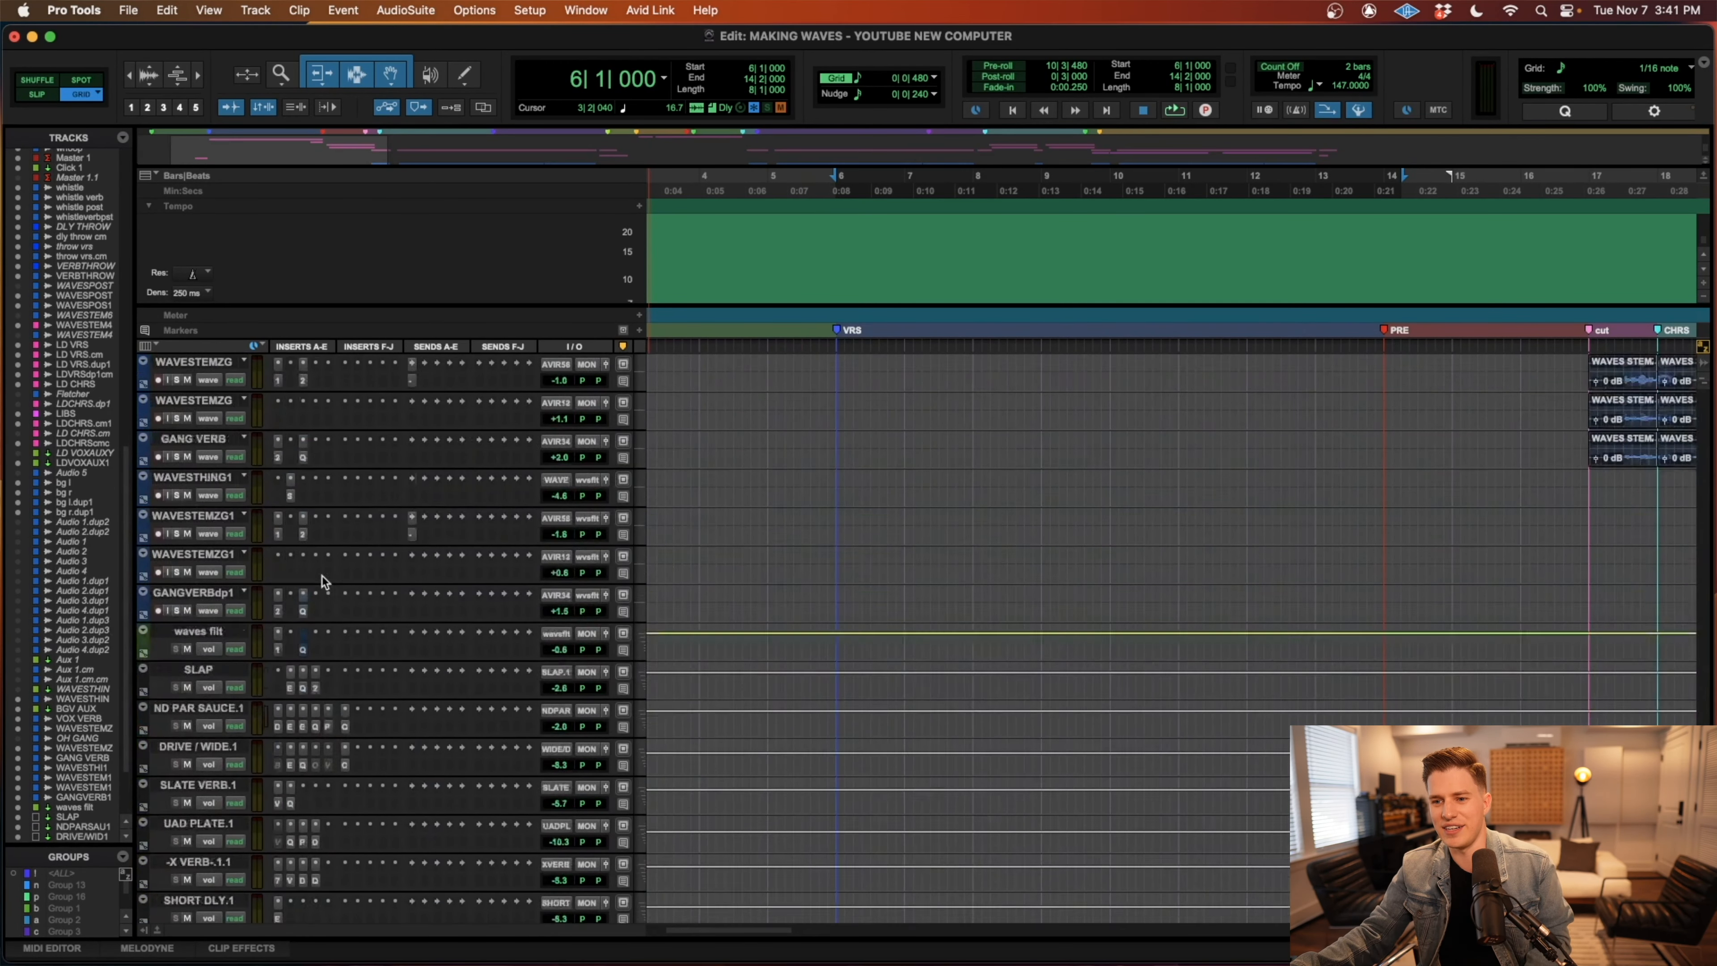
pyautogui.scroll(6, 798, 520)
pyautogui.scroll(-1, 636, 678)
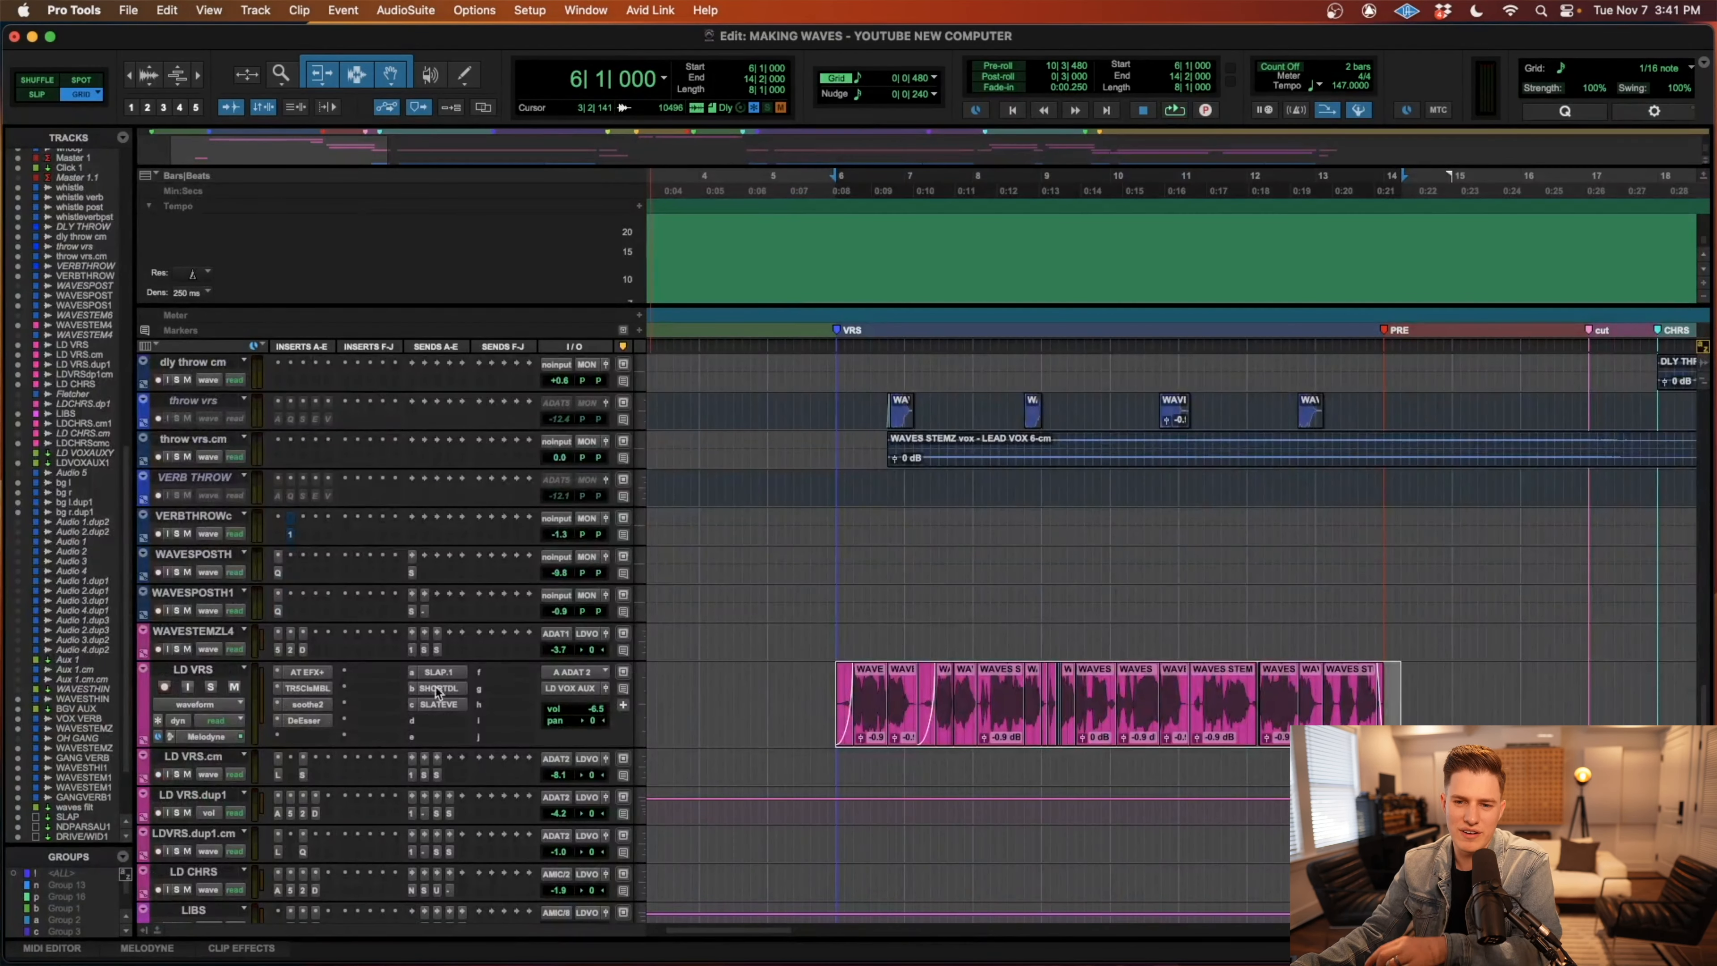
pyautogui.click(832, 685)
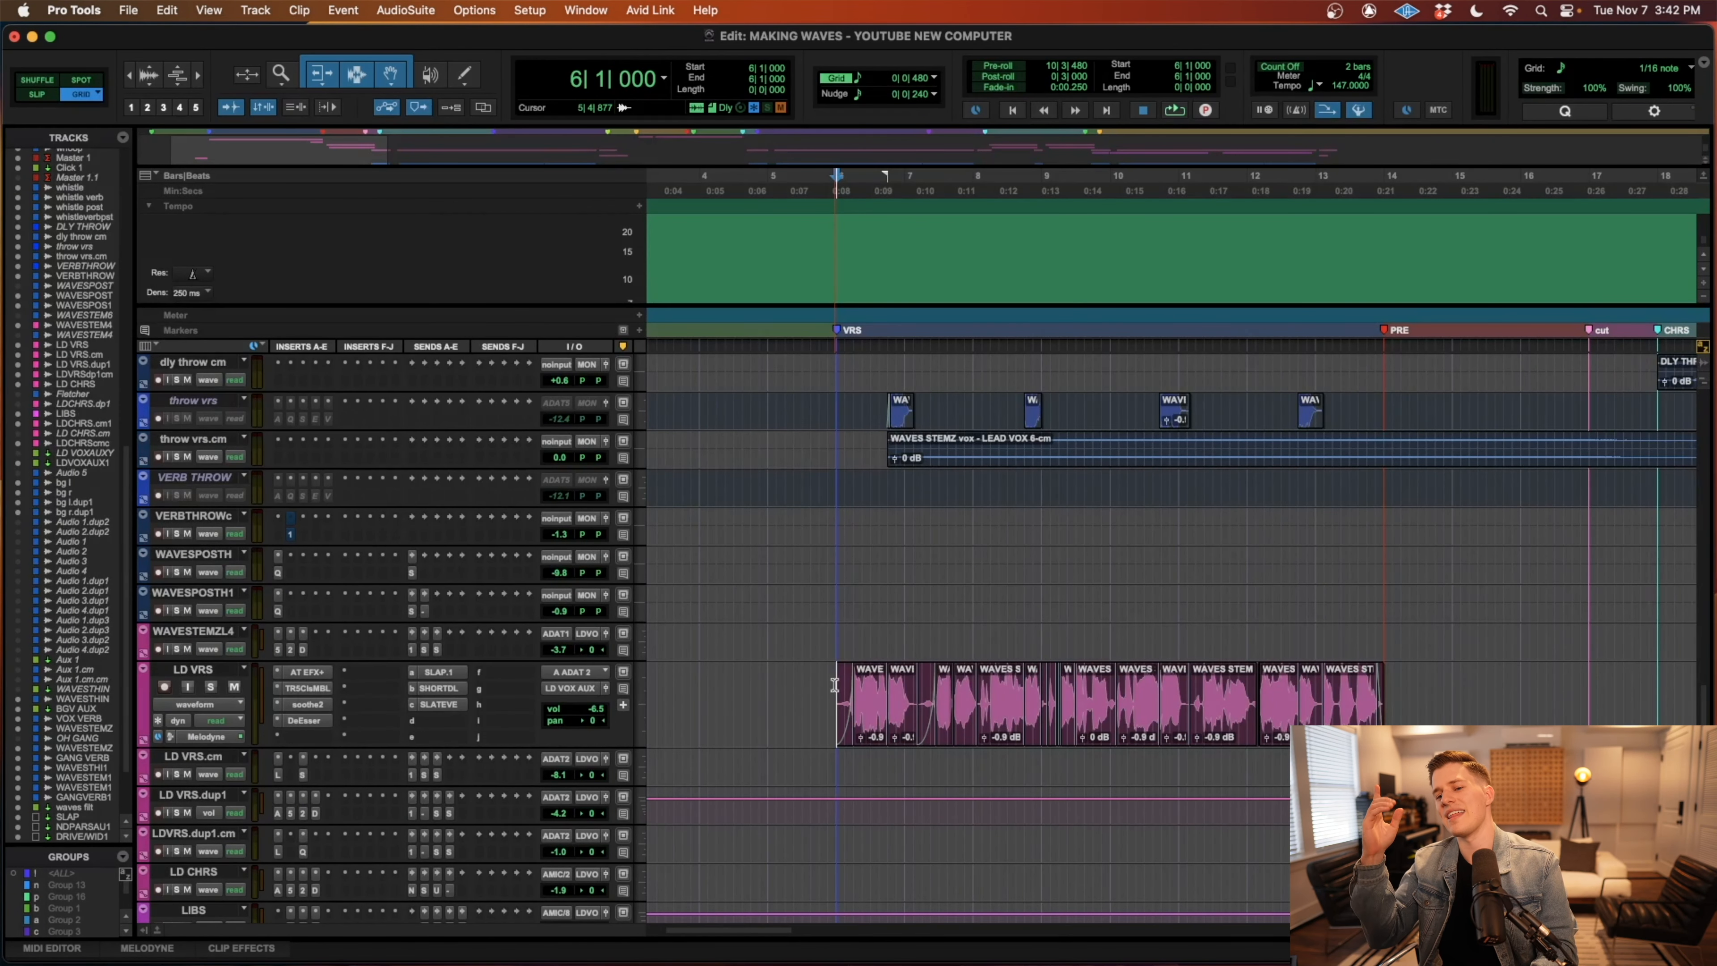
pyautogui.press('space')
pyautogui.press('super+bracketleft')
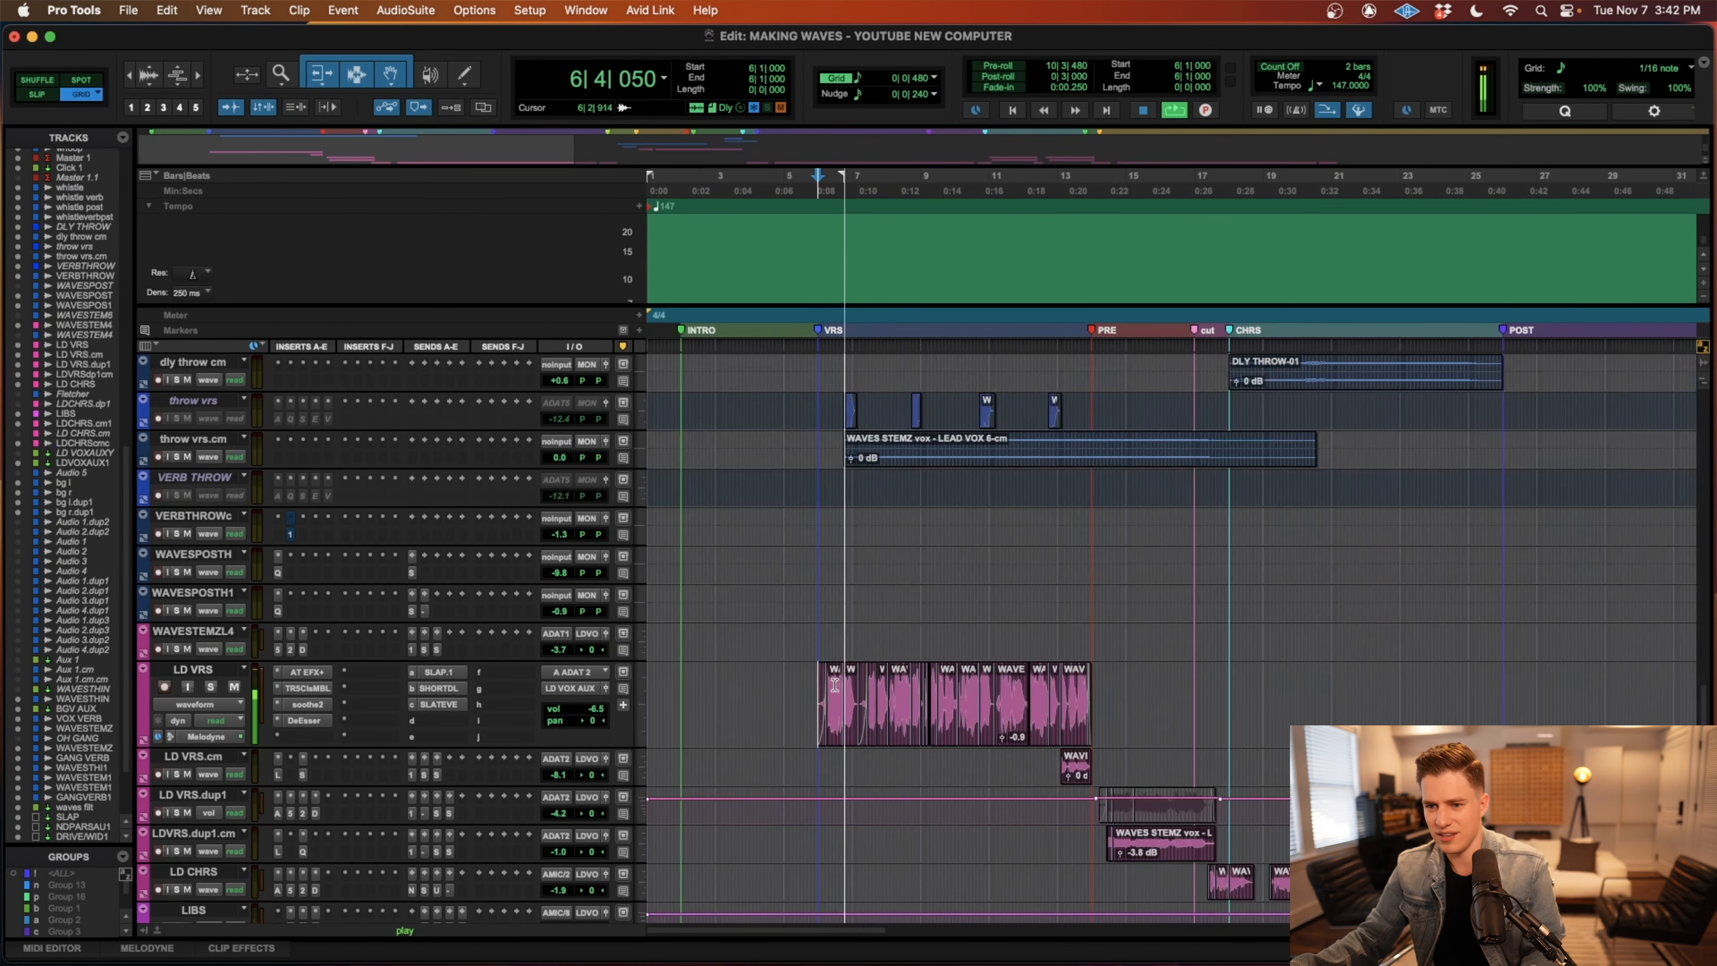